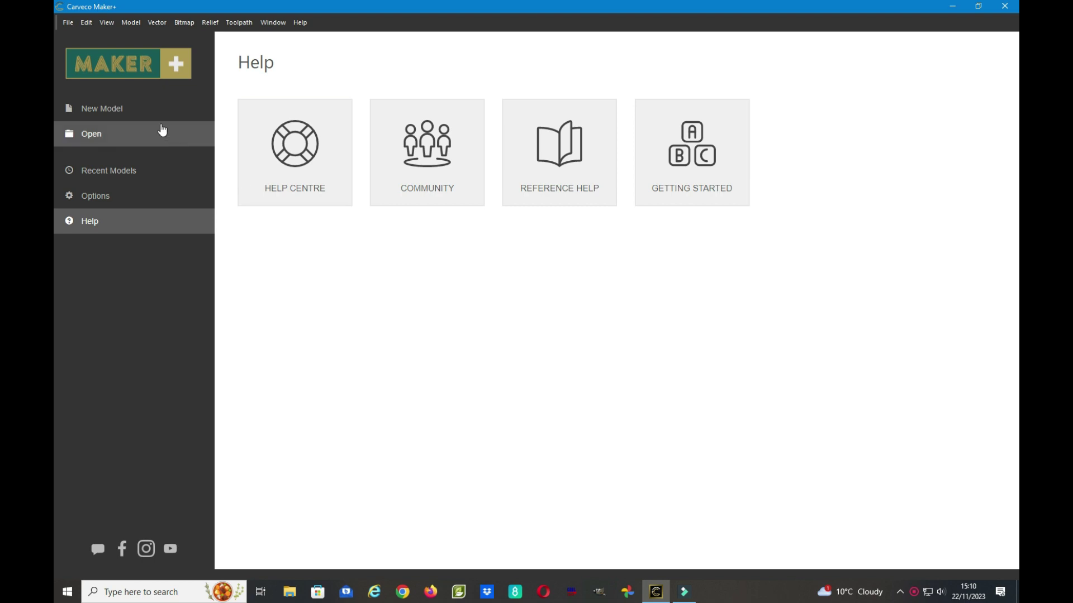
# Create a new model 150 mm wide and 360 mm high (1290 × 3096 pixels)
pyautogui.click(104, 112)
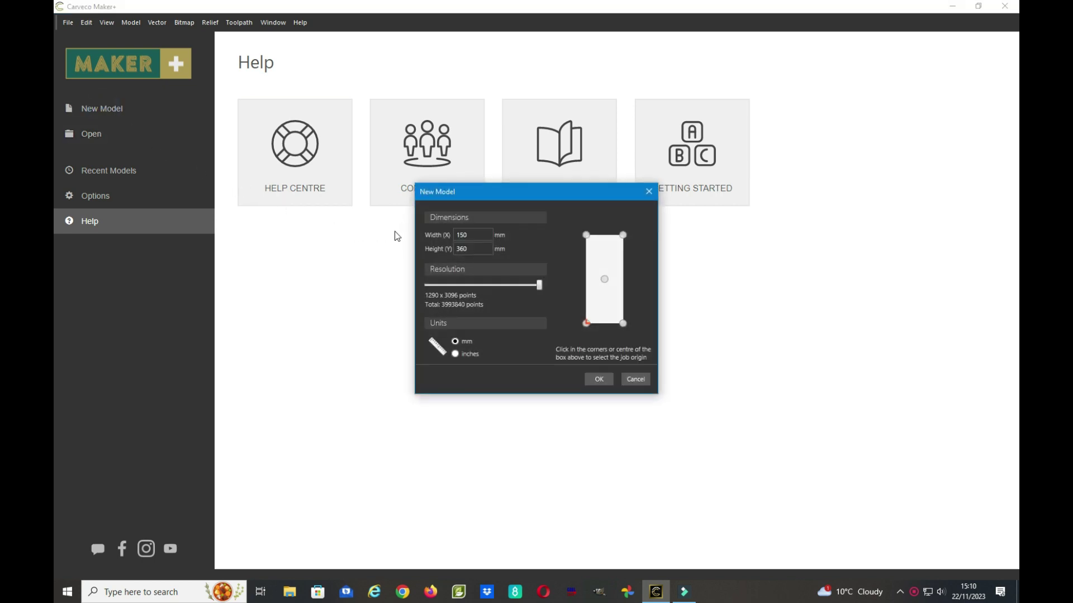
pyautogui.click(469, 235)
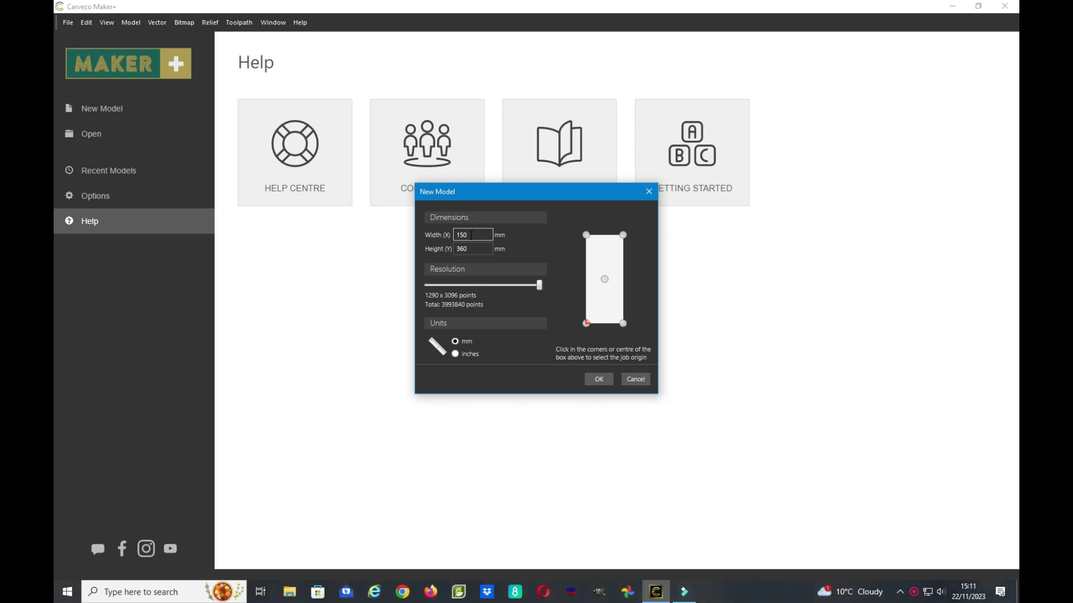
pyautogui.click(470, 249)
pyautogui.click(598, 380)
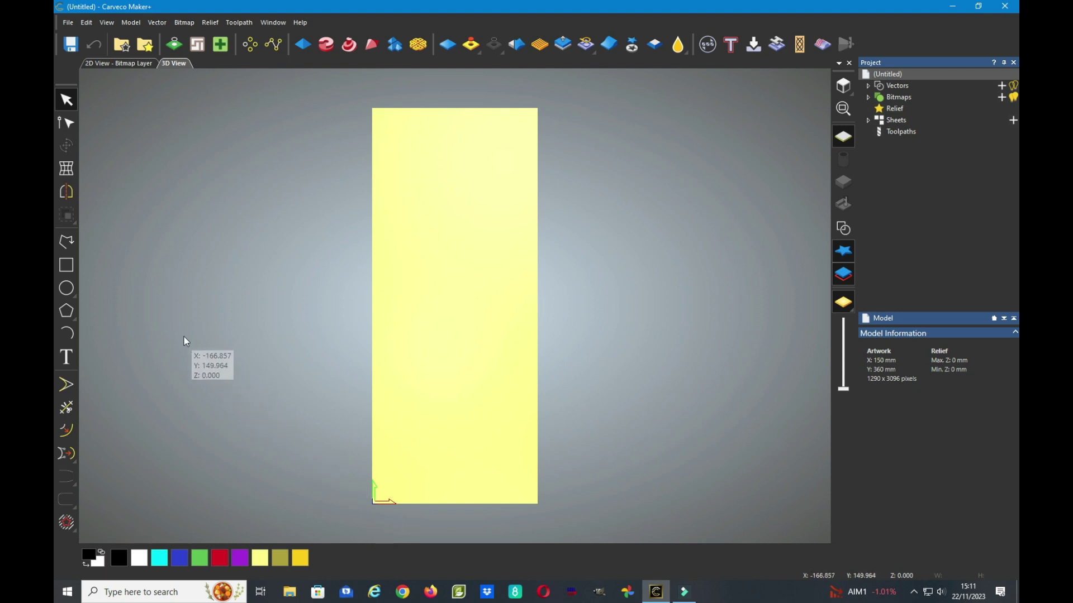
# Draw a 150 × 360 mm rectangle vector over the whole block outline
pyautogui.click(70, 274)
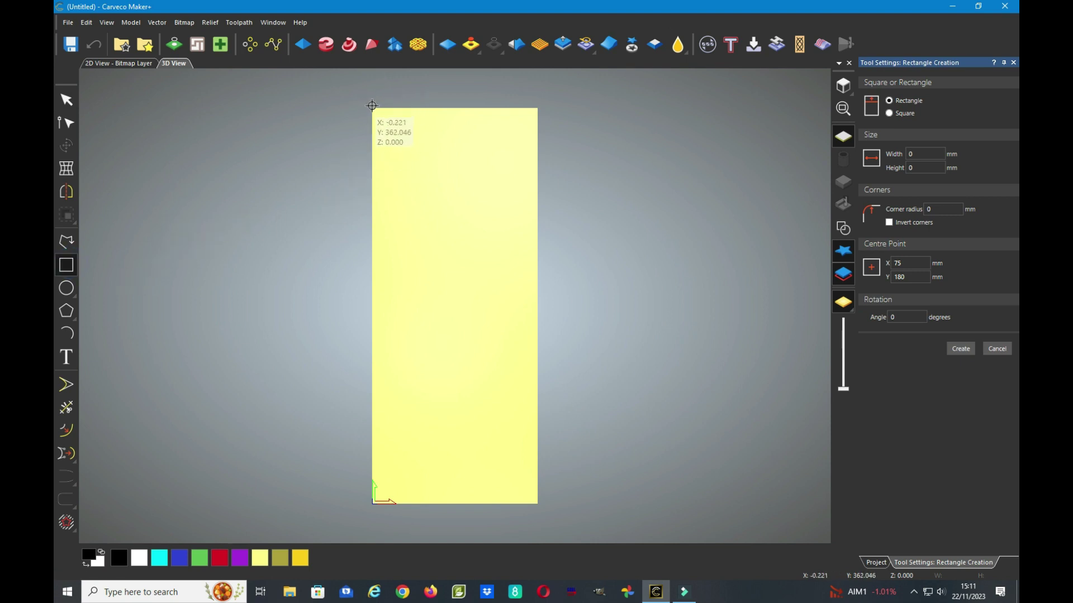
pyautogui.moveTo(371, 109); pyautogui.dragTo(538, 504)
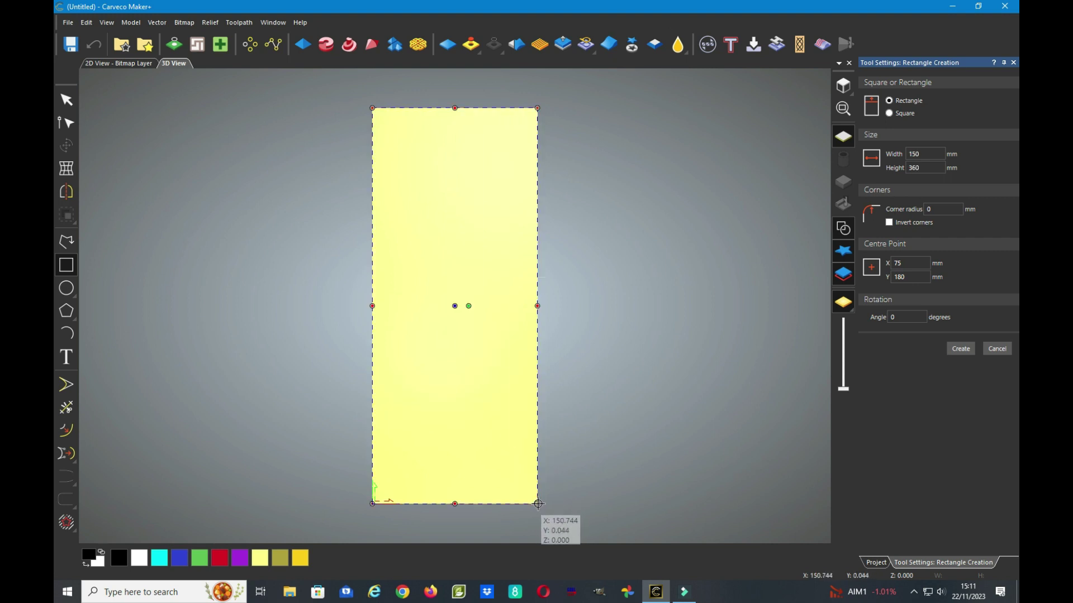
pyautogui.click(956, 348)
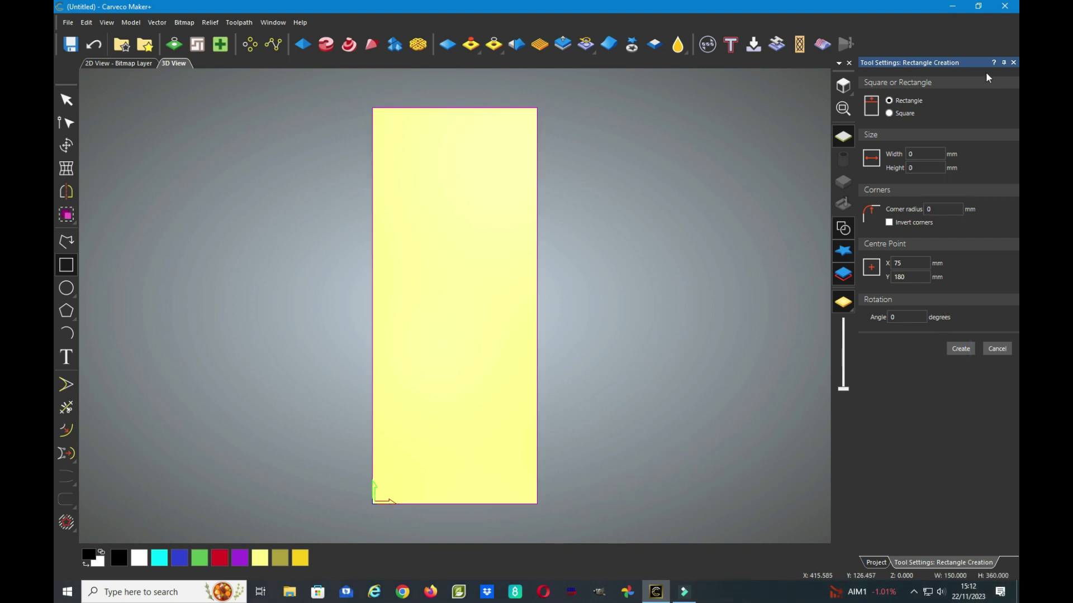
pyautogui.click(1014, 63)
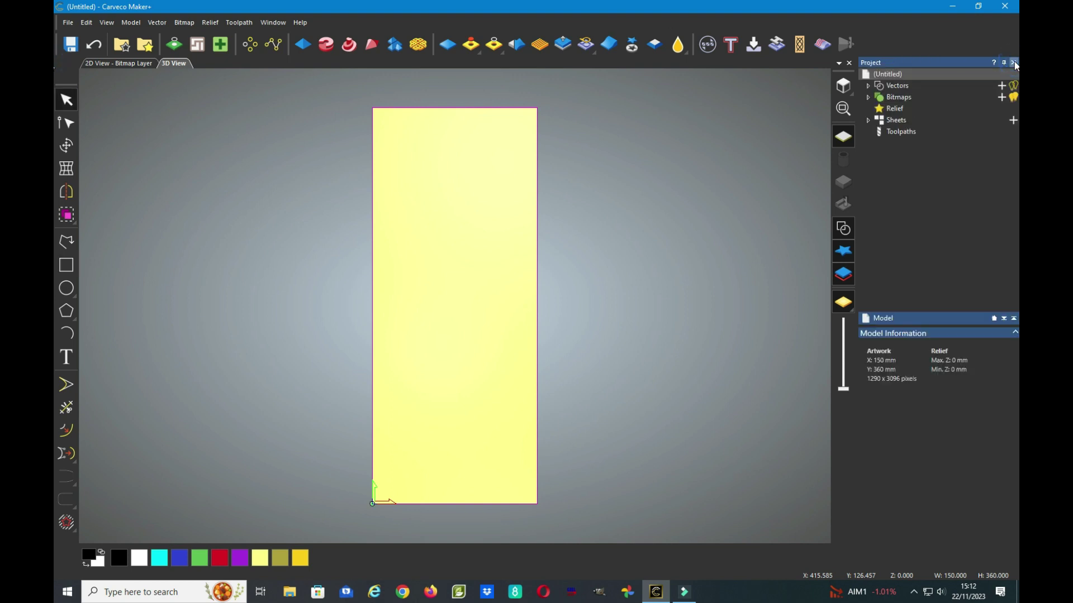
# Start a 2D Area Clearance toolpath with 1 mm finish depth and the End Mill 3.175 tool
pyautogui.click(887, 131)
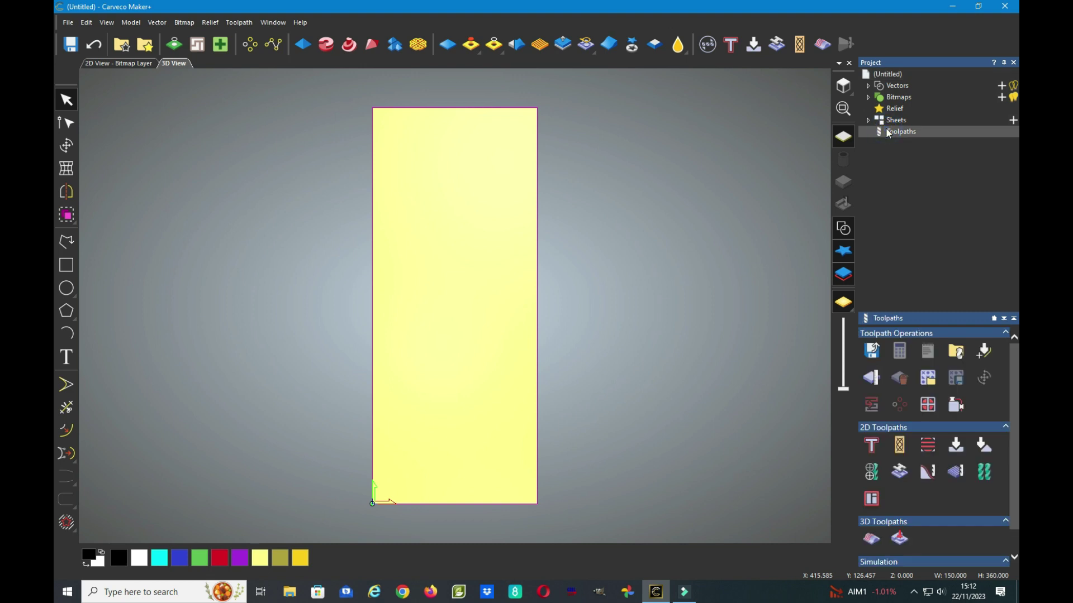
pyautogui.click(929, 445)
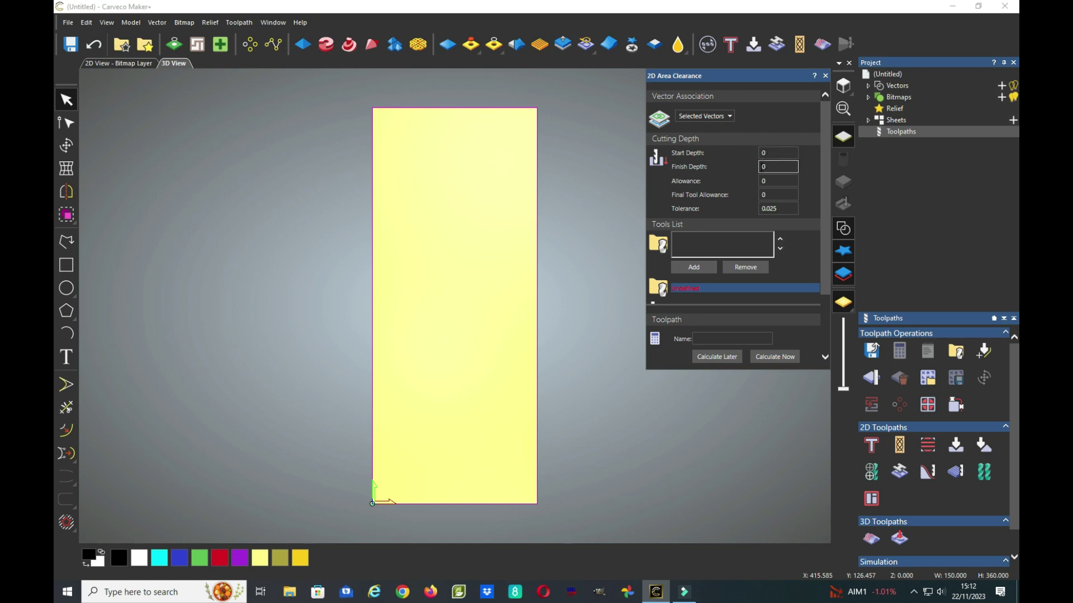
pyautogui.doubleClick(769, 167)
pyautogui.click(694, 268)
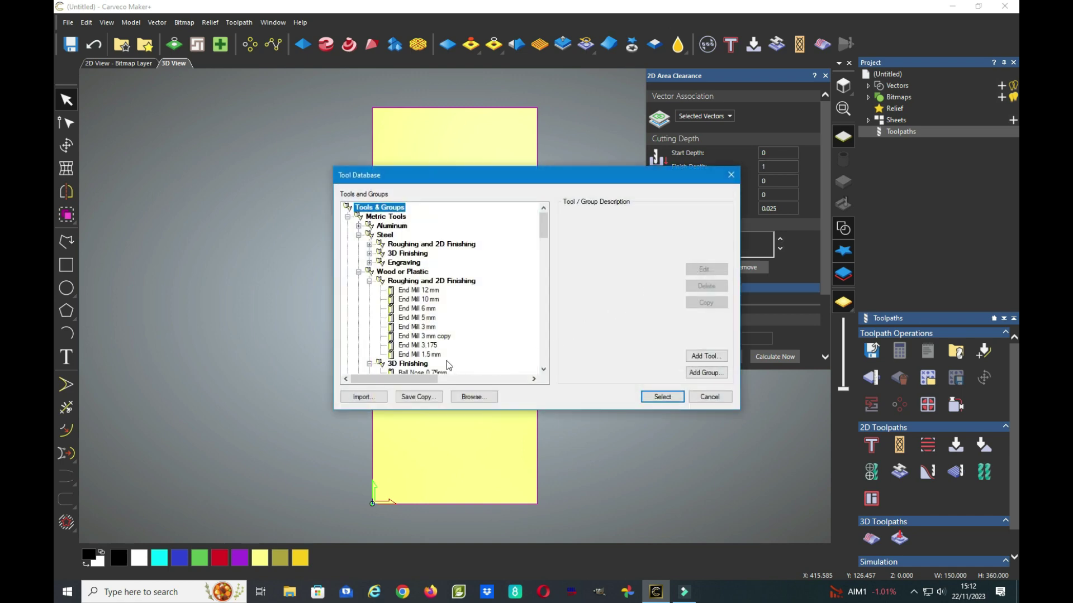
pyautogui.click(419, 345)
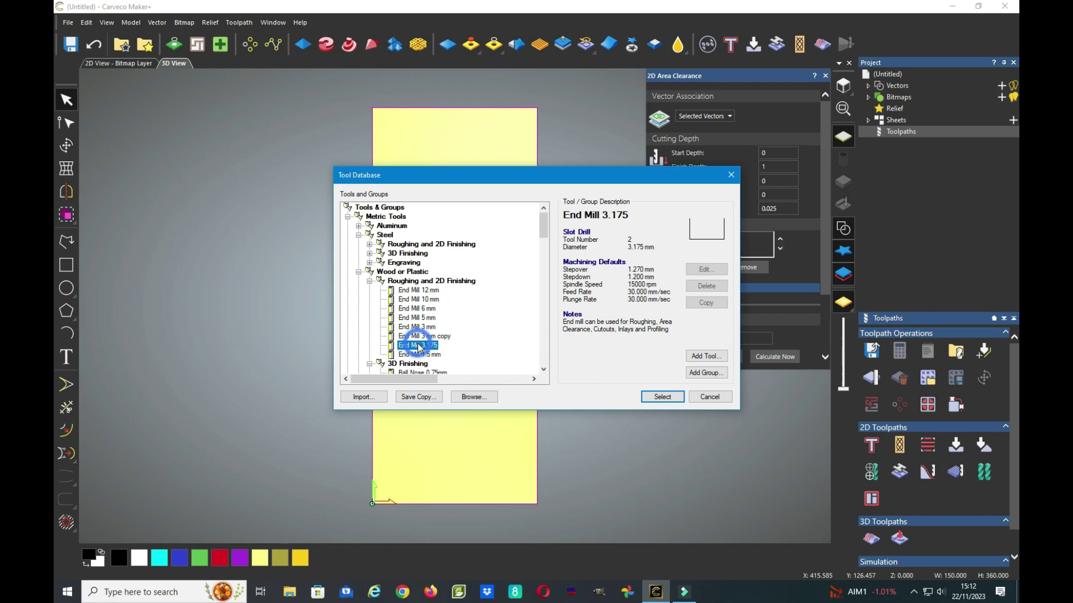
pyautogui.click(648, 397)
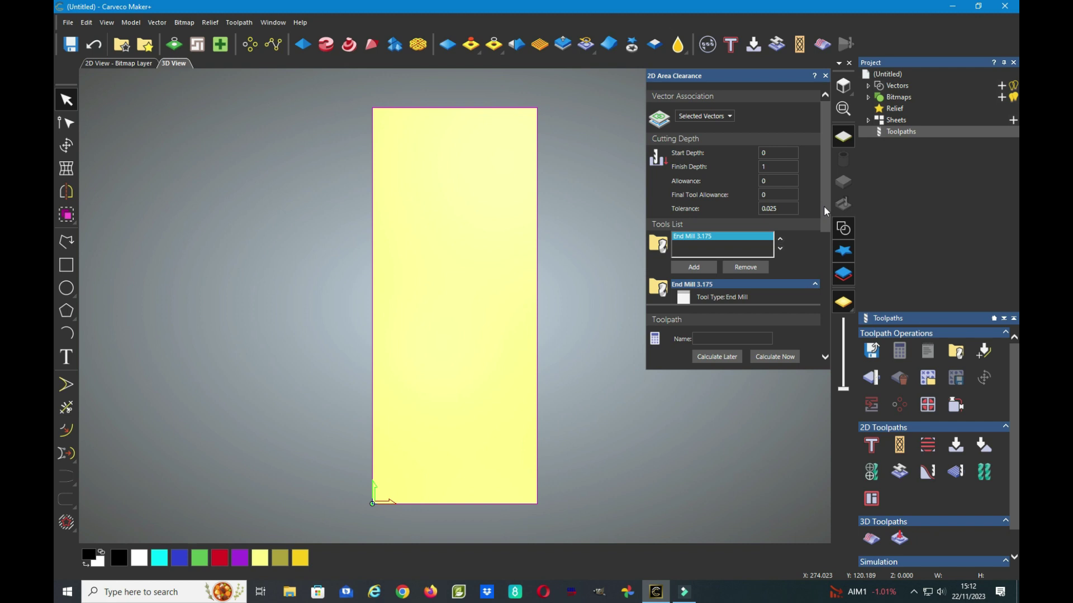
# Set the material thickness to 10 mm in Material Setup
pyautogui.moveTo(824, 205); pyautogui.dragTo(813, 338)
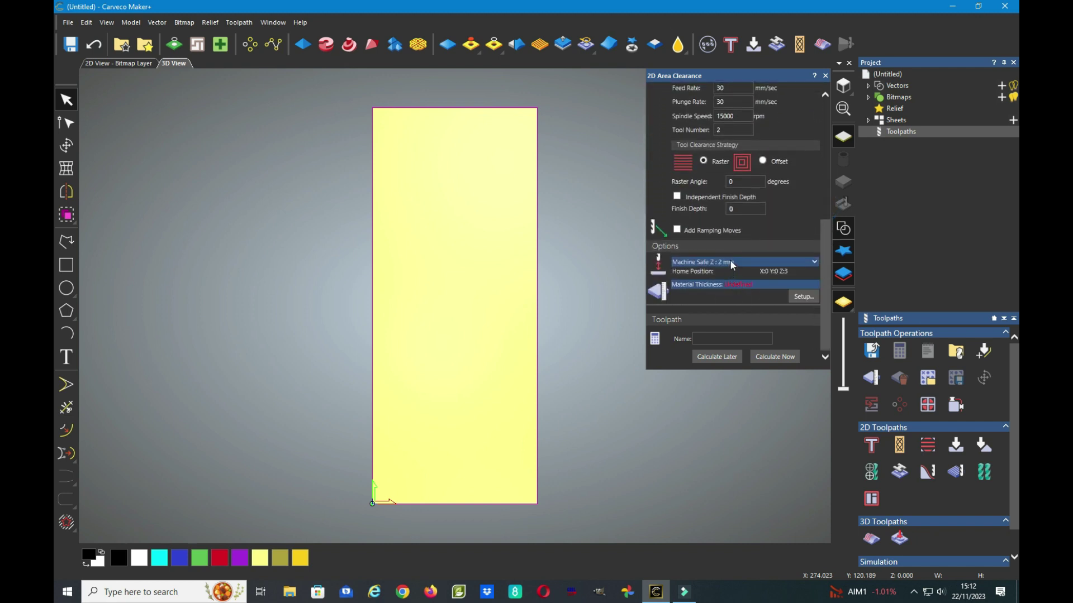
pyautogui.click(810, 298)
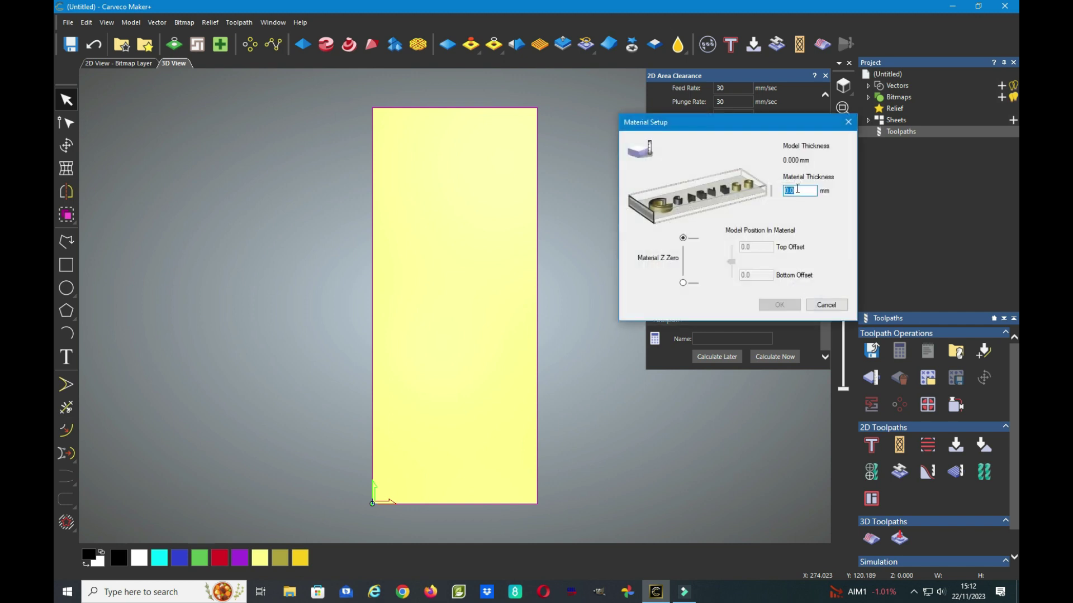
pyautogui.write('10')
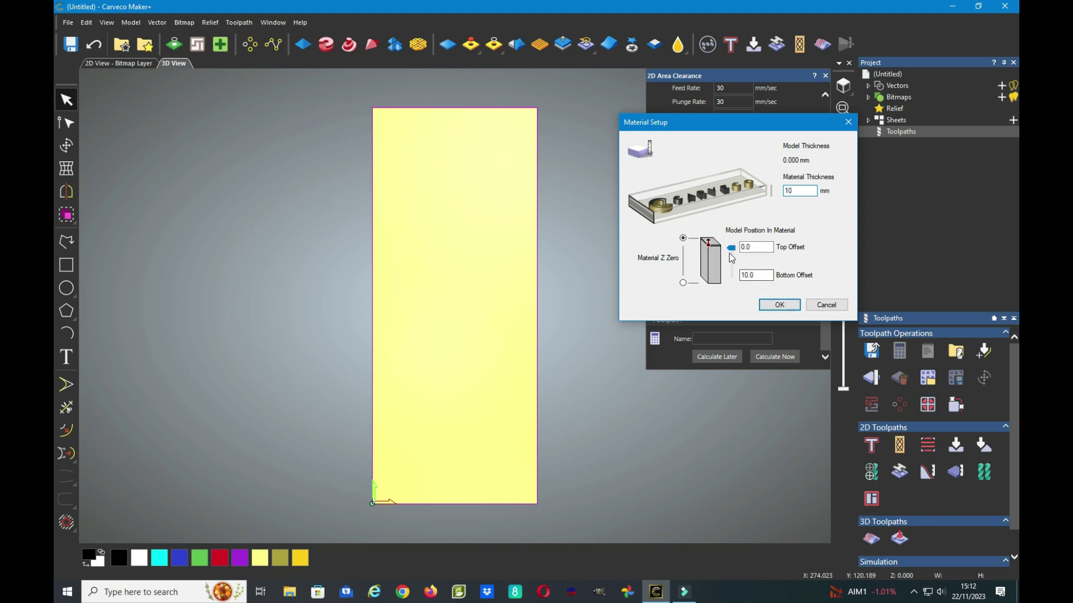
pyautogui.click(779, 305)
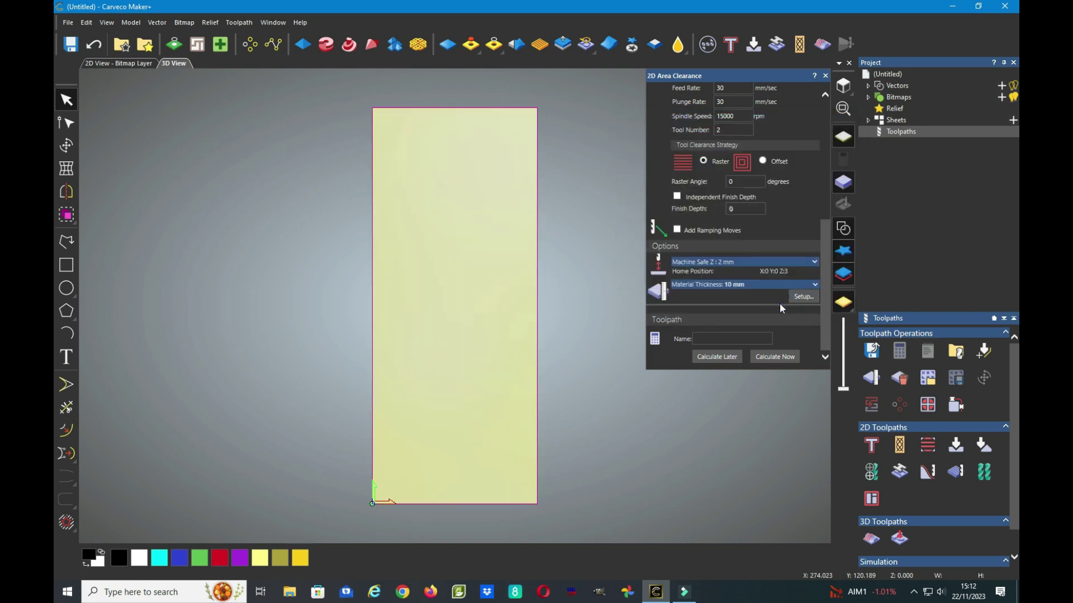
# Calculate the Area Clear toolpath
pyautogui.click(779, 356)
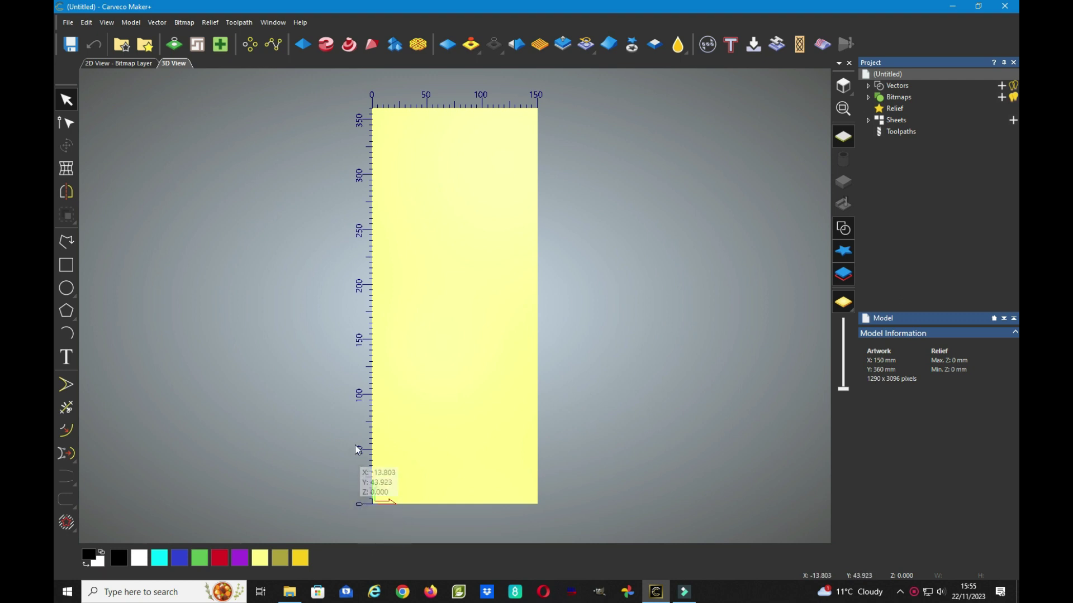
# Place the Eagle2 relief clipart near the model bottom, rotate it -90°, and enlarge it
pyautogui.click(145, 45)
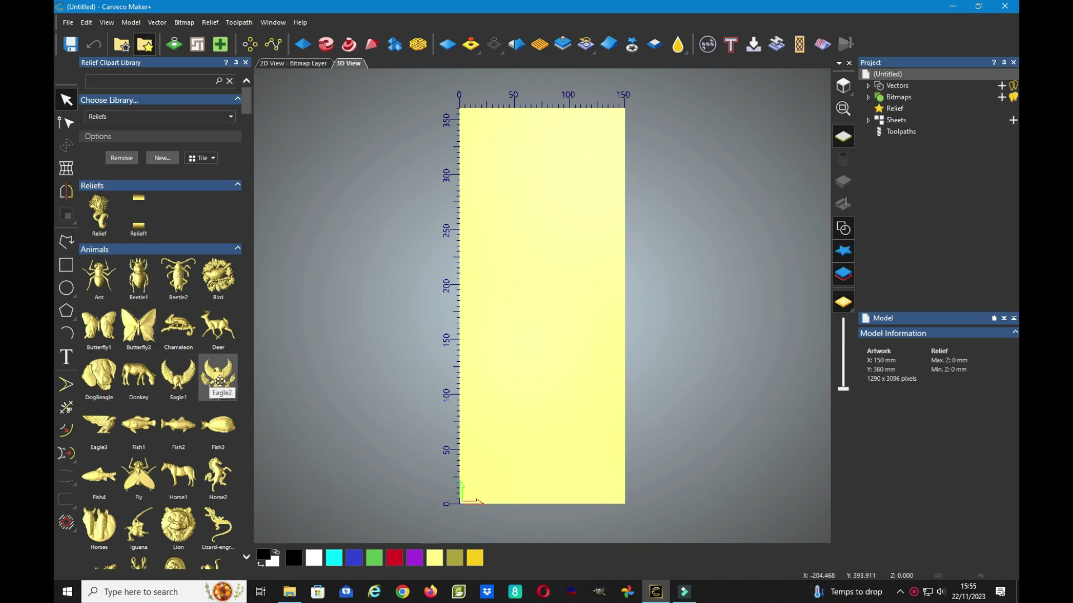
pyautogui.moveTo(218, 382); pyautogui.dragTo(532, 458)
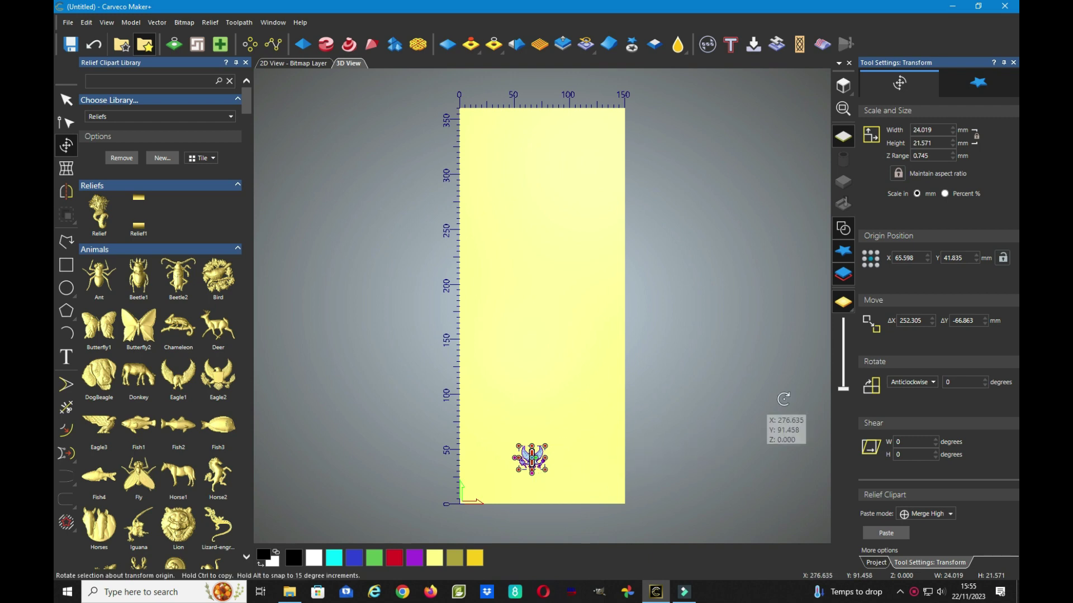
pyautogui.click(964, 382)
pyautogui.doubleClick(948, 382)
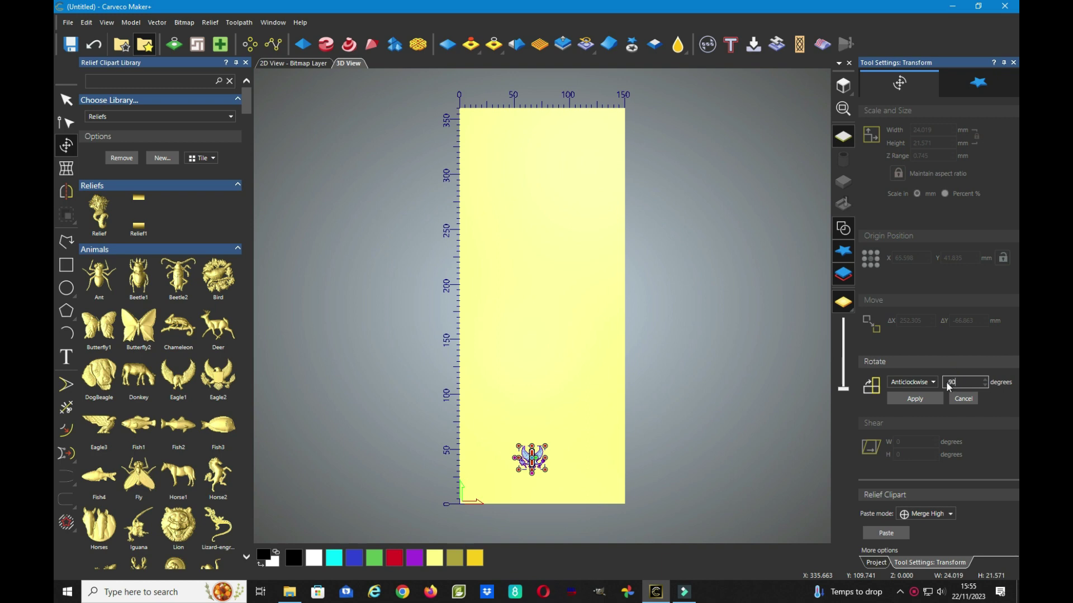
pyautogui.write('-')
pyautogui.click(927, 400)
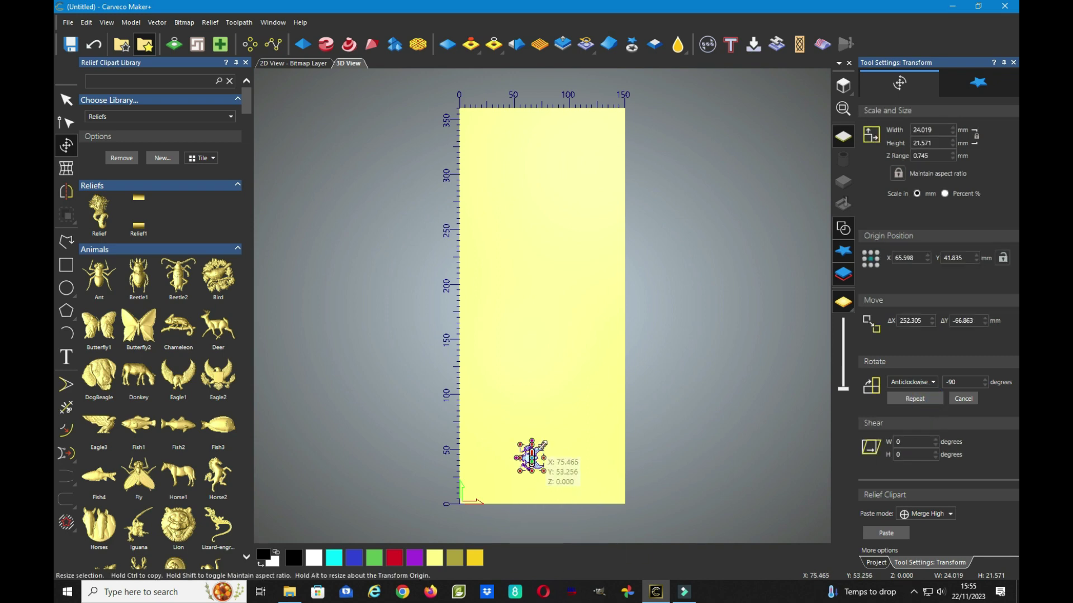
pyautogui.moveTo(543, 445); pyautogui.dragTo(628, 372)
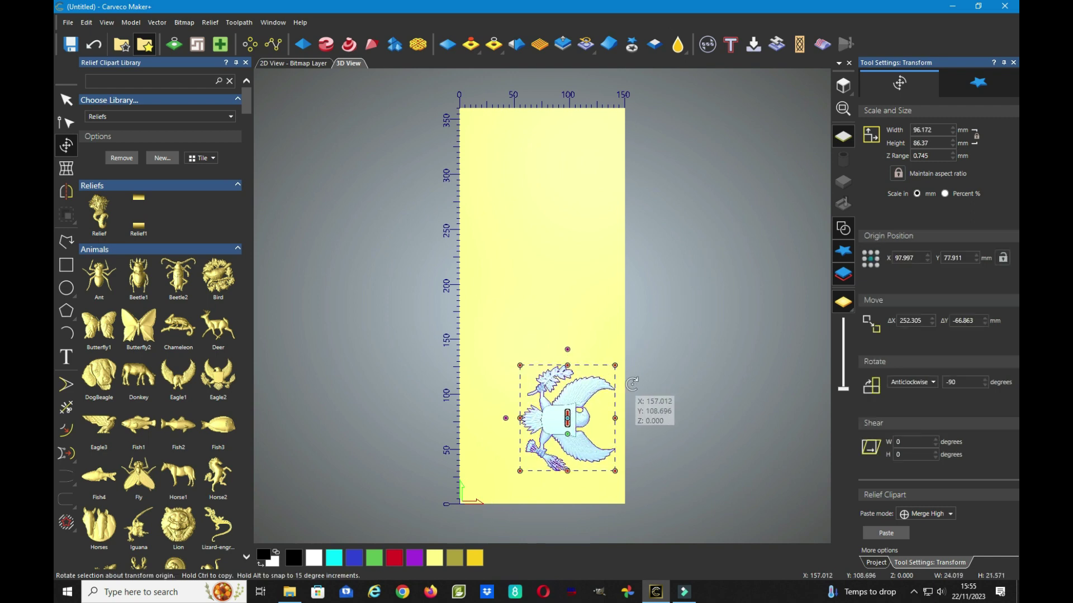
# Centre the eagle relief across the lower block, origin at X 76.058, Y 53.882 mm
pyautogui.moveTo(554, 392); pyautogui.dragTo(529, 418)
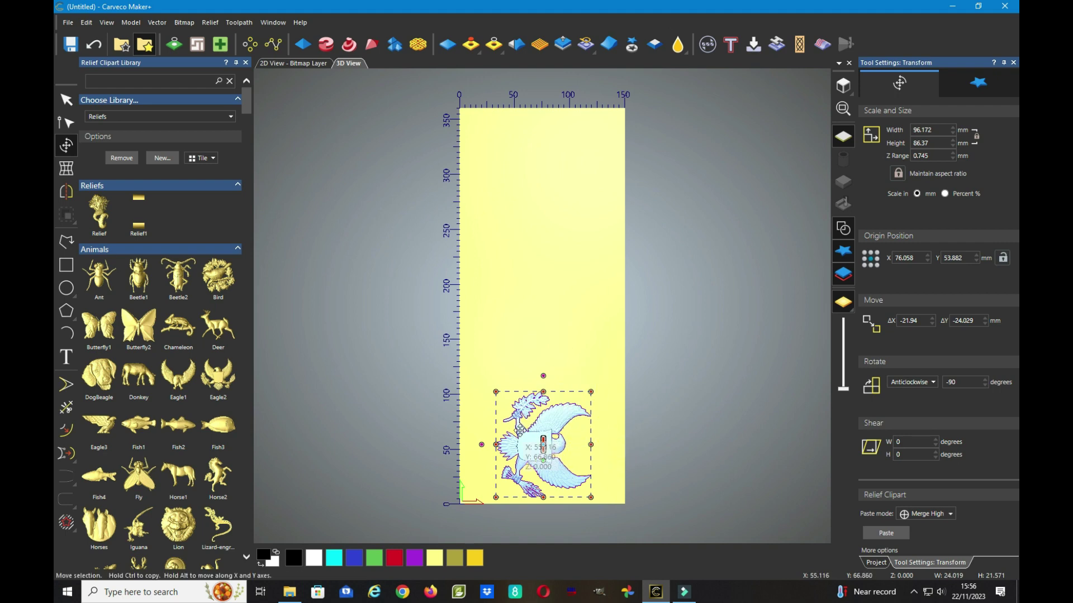
pyautogui.click(935, 133)
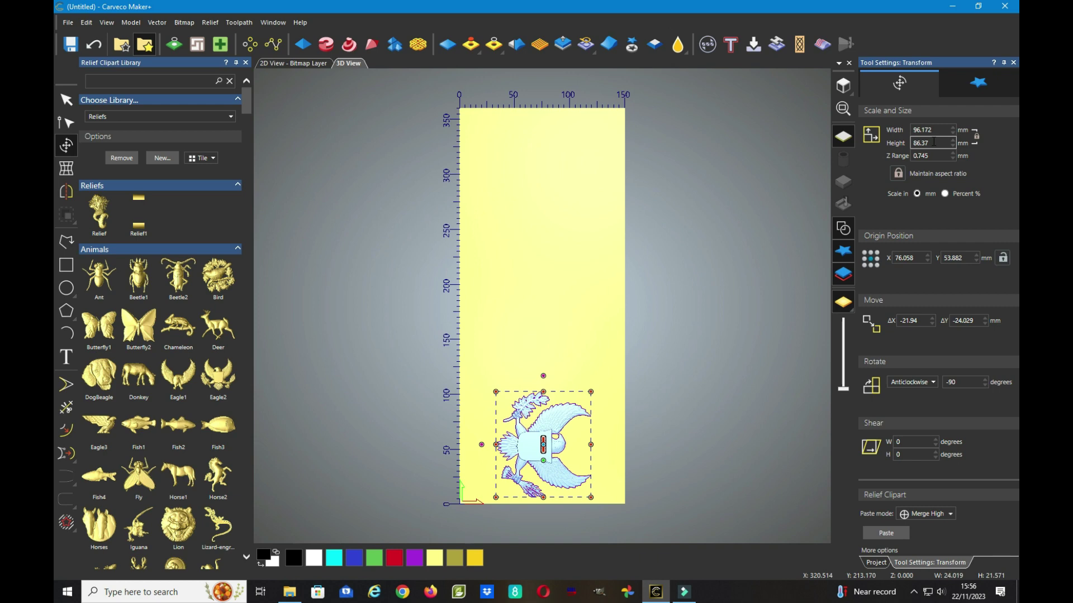
# Scale the eagle relief to 125 mm and apply a new Z range depth
pyautogui.moveTo(931, 143); pyautogui.dragTo(904, 144)
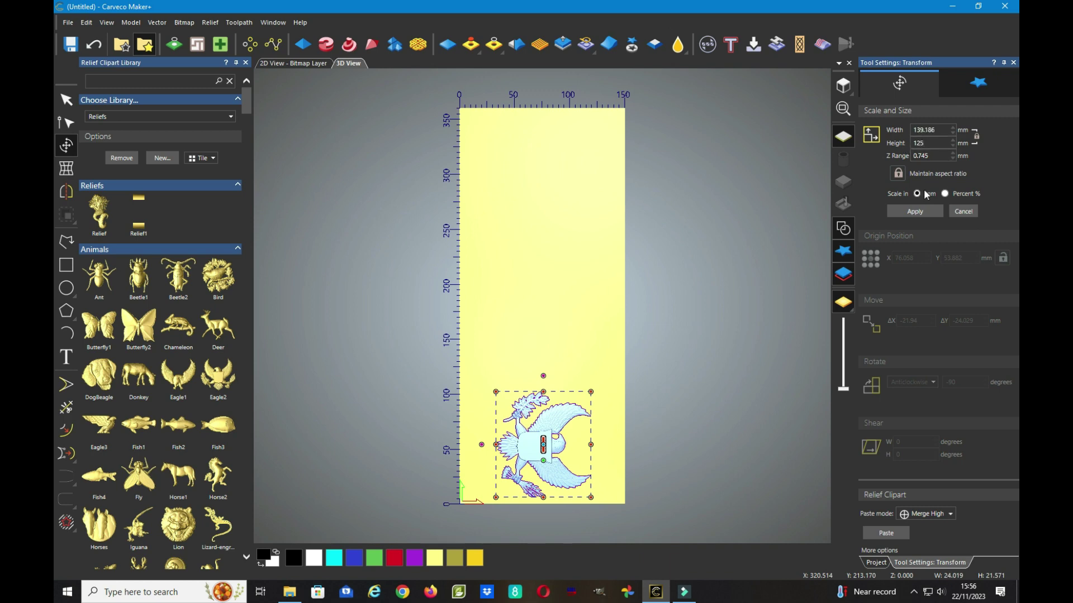
pyautogui.click(921, 209)
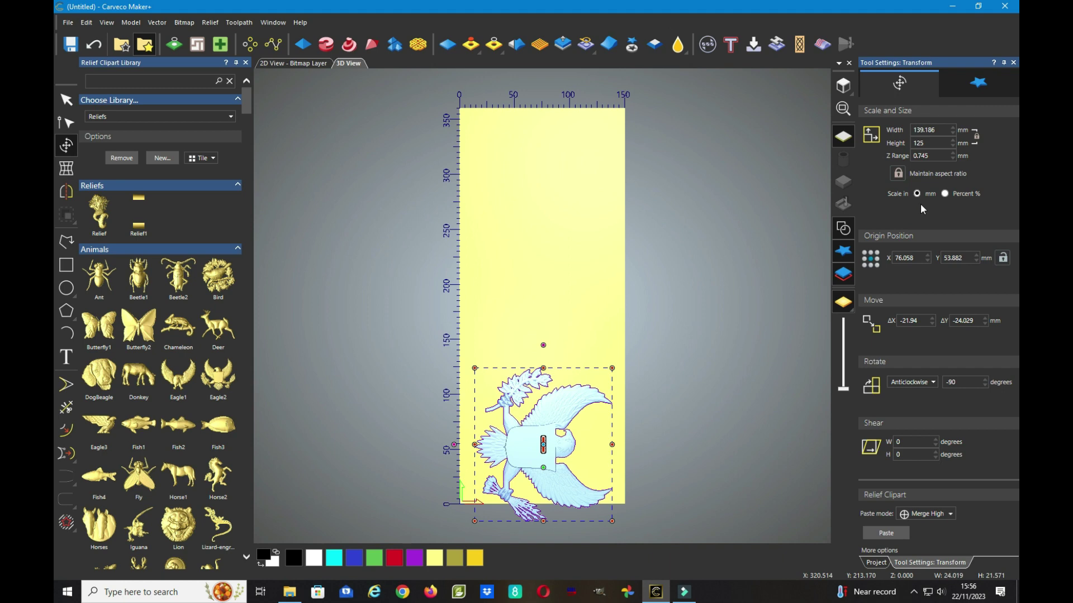
pyautogui.click(931, 156)
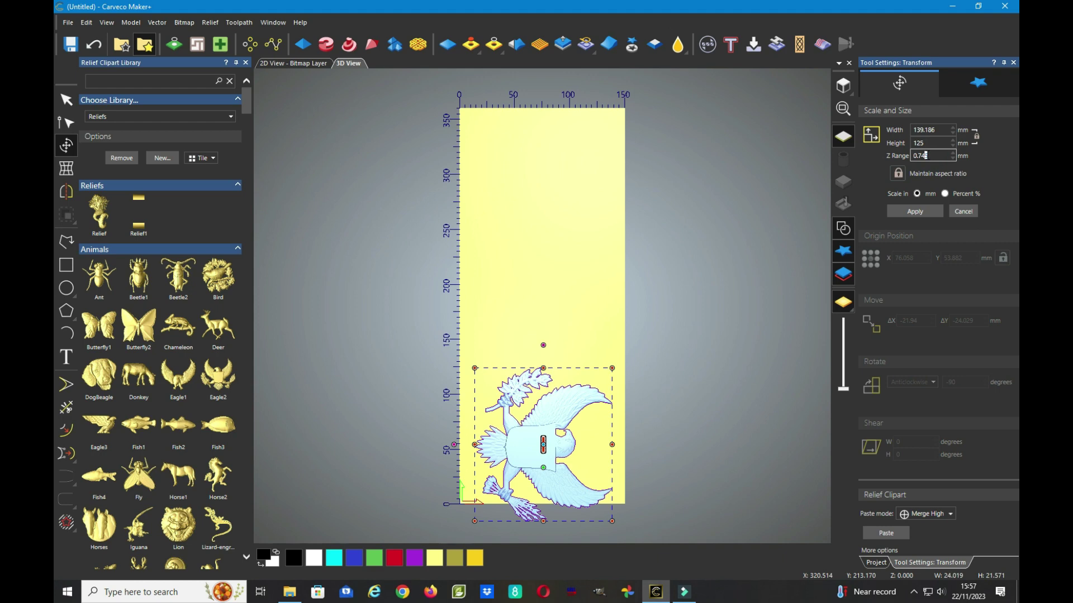
pyautogui.moveTo(925, 155); pyautogui.dragTo(904, 158)
pyautogui.click(915, 211)
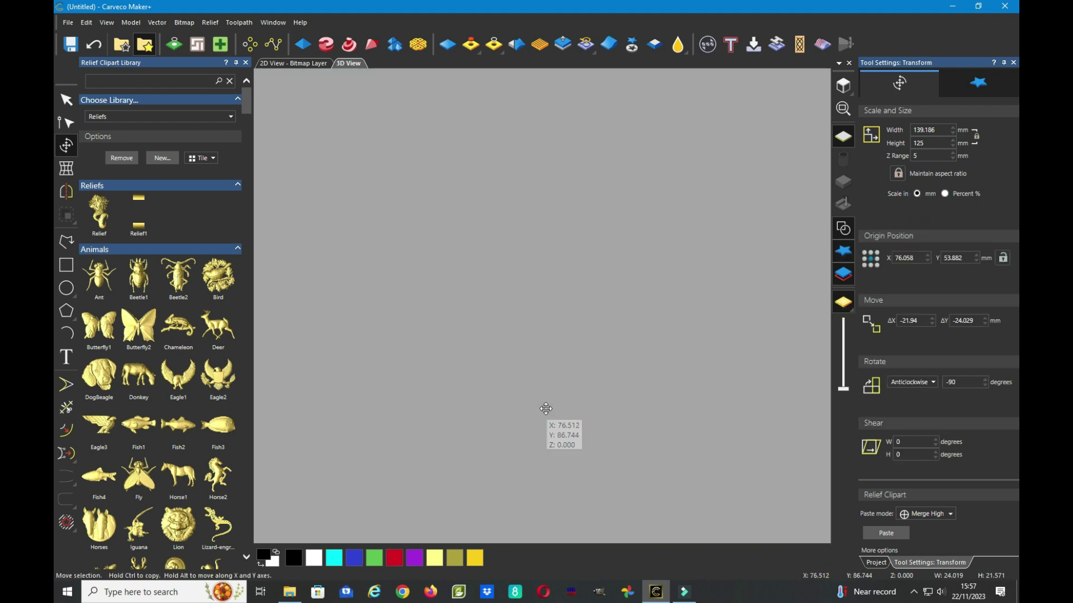
# Move the eagle up, stretch it to about 331 mm toward the model top, and merge it
pyautogui.moveTo(546, 409); pyautogui.dragTo(545, 387)
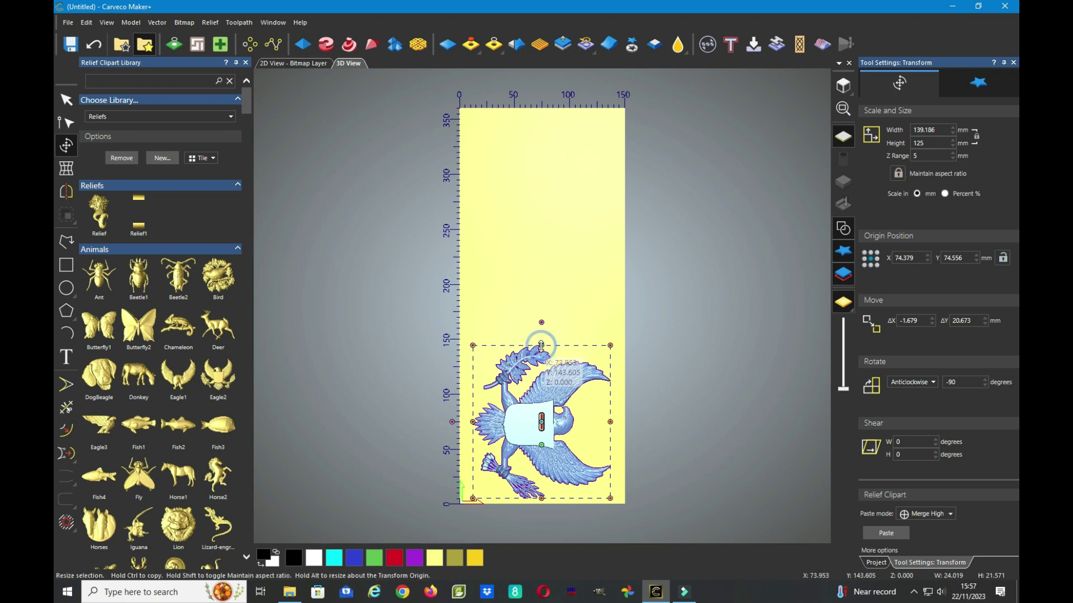
pyautogui.moveTo(542, 346); pyautogui.dragTo(537, 135)
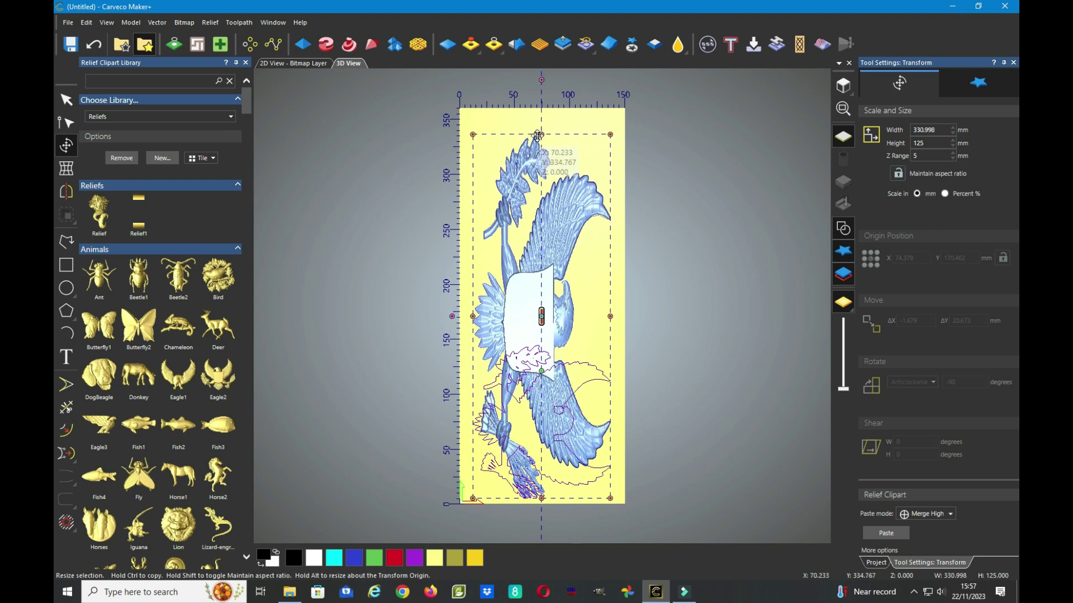
pyautogui.moveTo(544, 212); pyautogui.dragTo(544, 205)
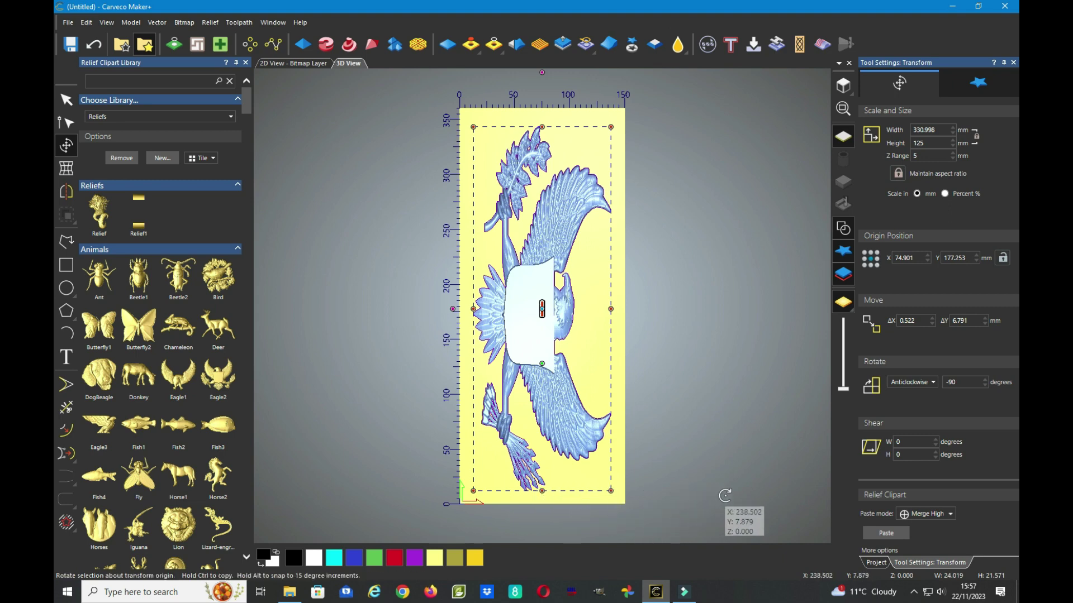
pyautogui.click(885, 534)
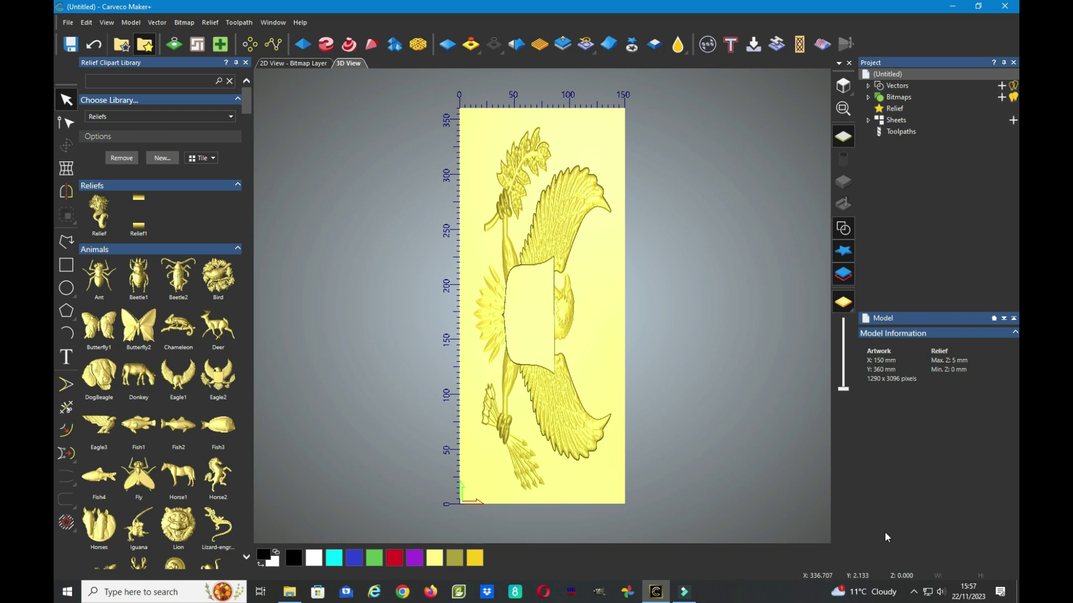
# Start a Machine Relief toolpath and create a 150×360 mm boundary rectangle
pyautogui.click(881, 133)
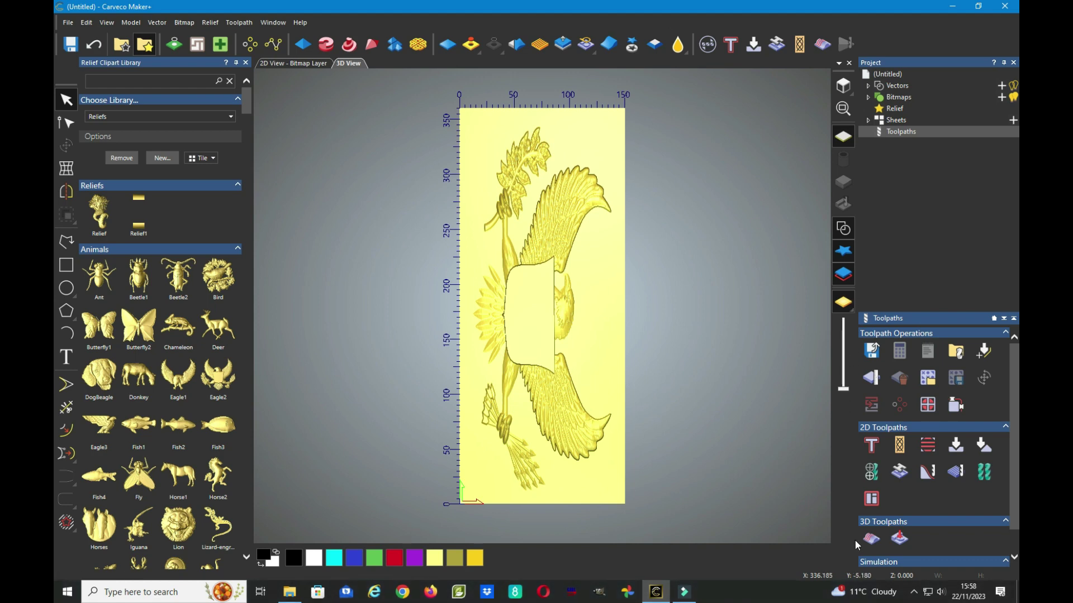
pyautogui.click(873, 538)
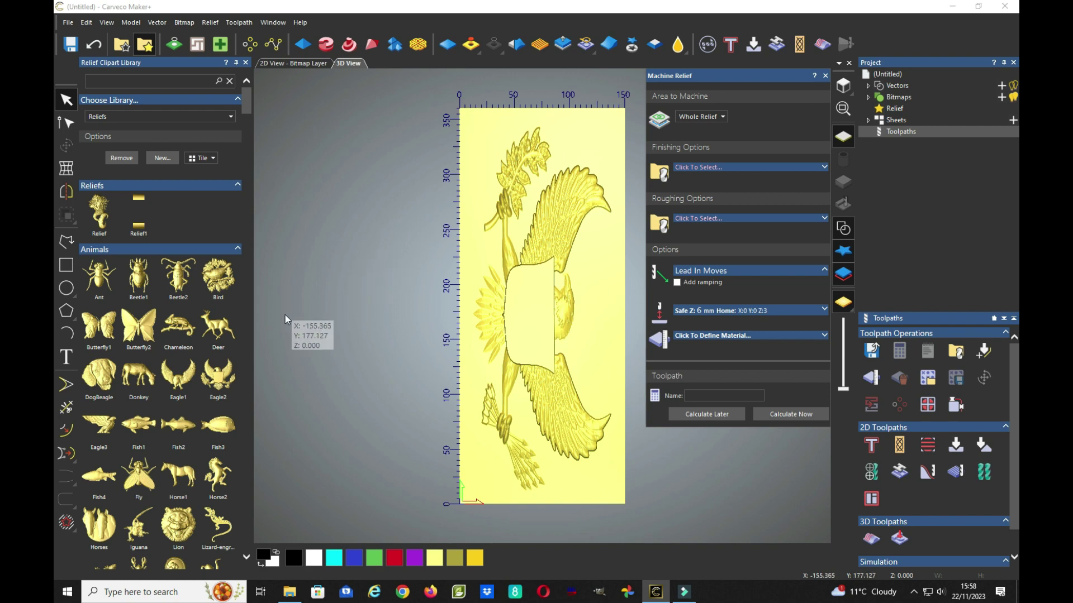
pyautogui.click(66, 265)
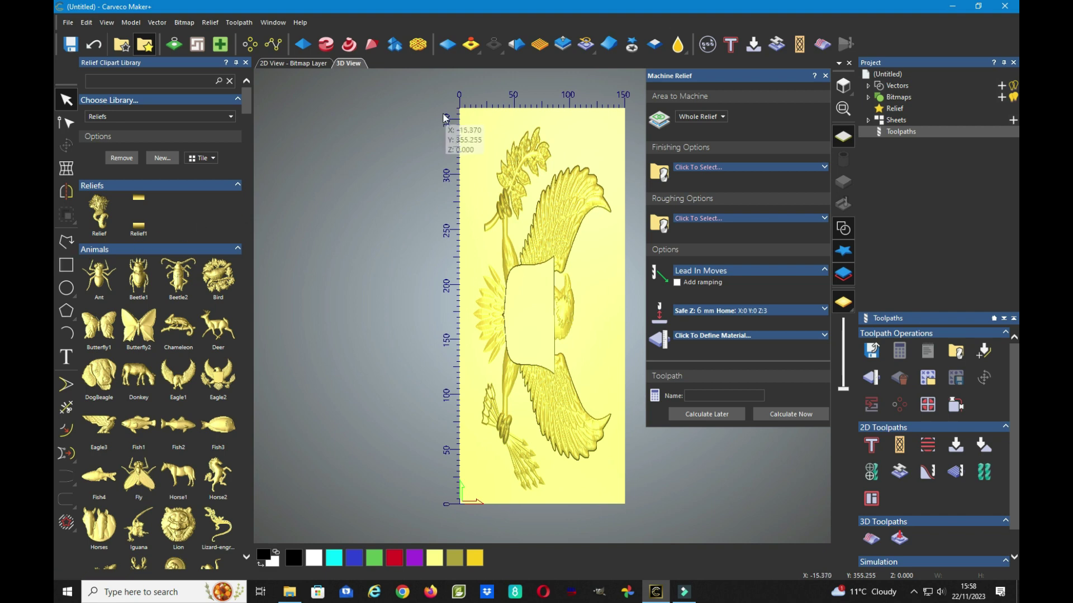
pyautogui.click(71, 271)
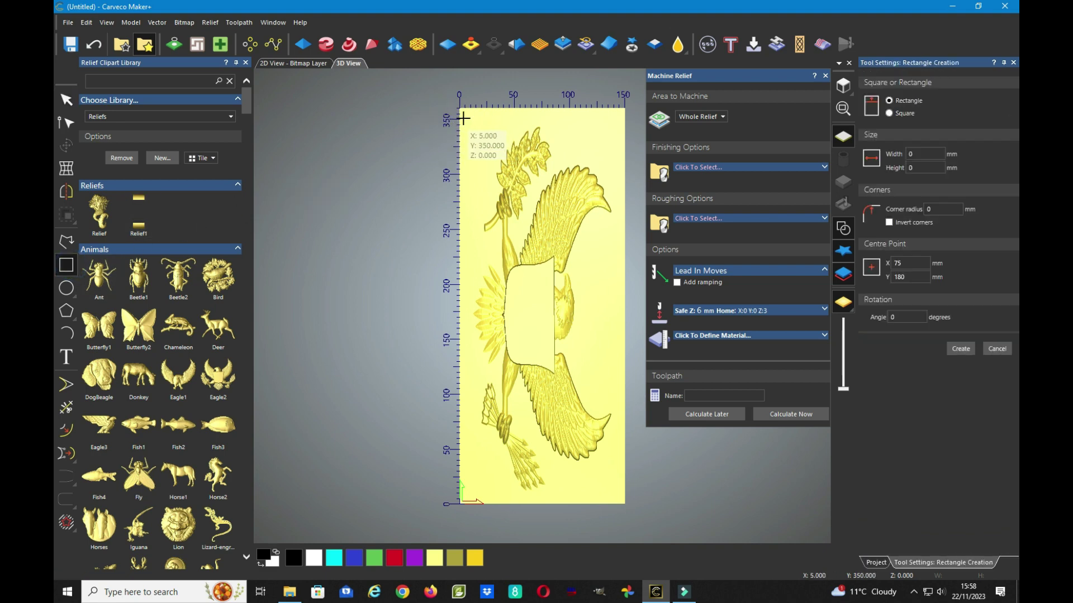
pyautogui.moveTo(458, 107); pyautogui.dragTo(626, 503)
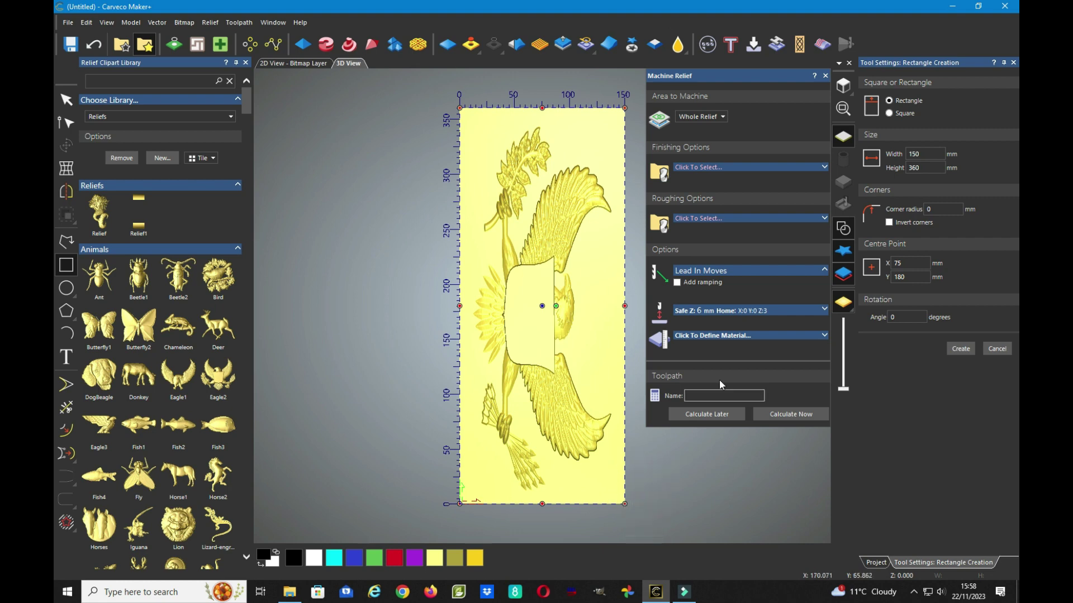
pyautogui.click(961, 349)
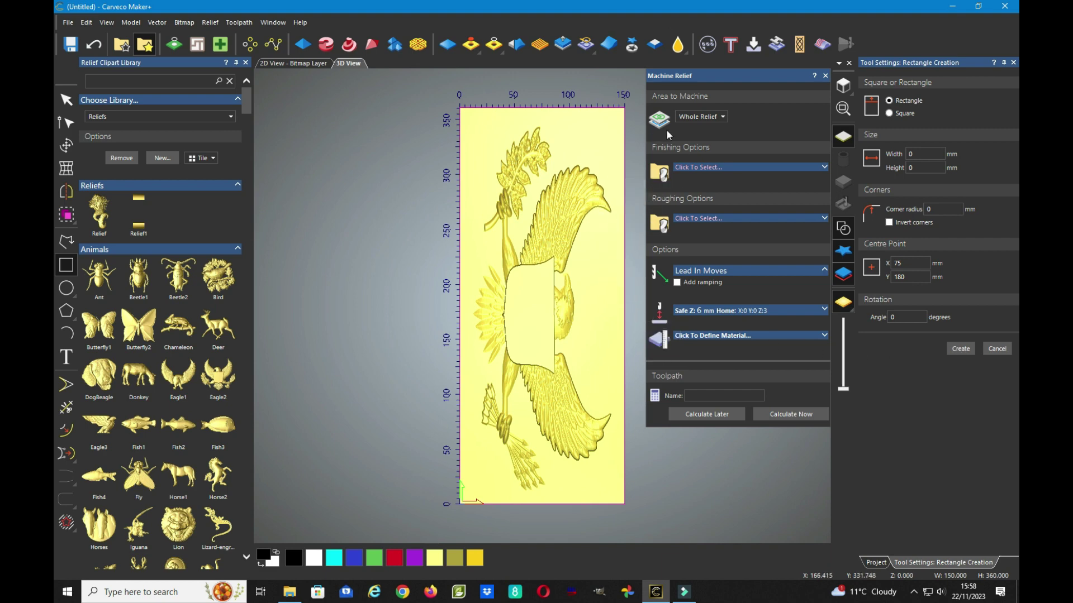
# Machine only within the selected vector, finishing with the Ball Nose 0.75mm copy tool
pyautogui.click(722, 117)
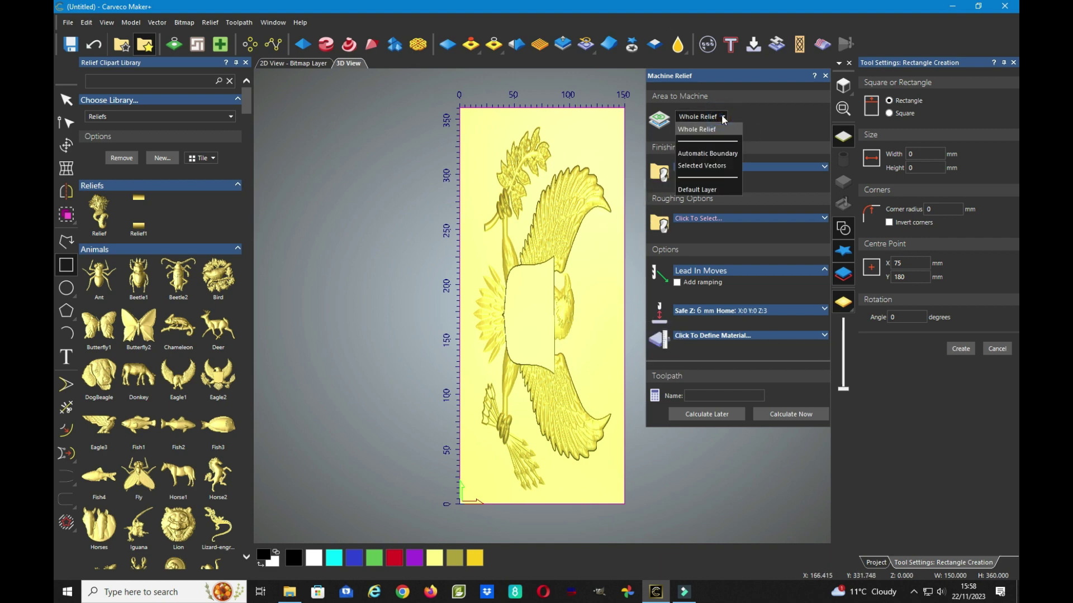
pyautogui.click(705, 166)
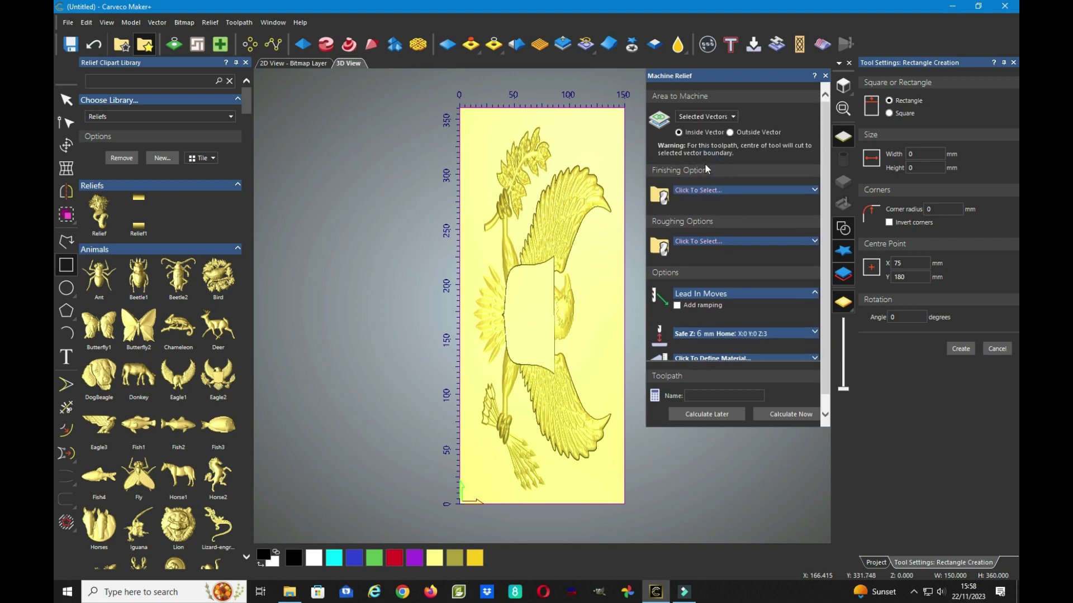
pyautogui.click(805, 191)
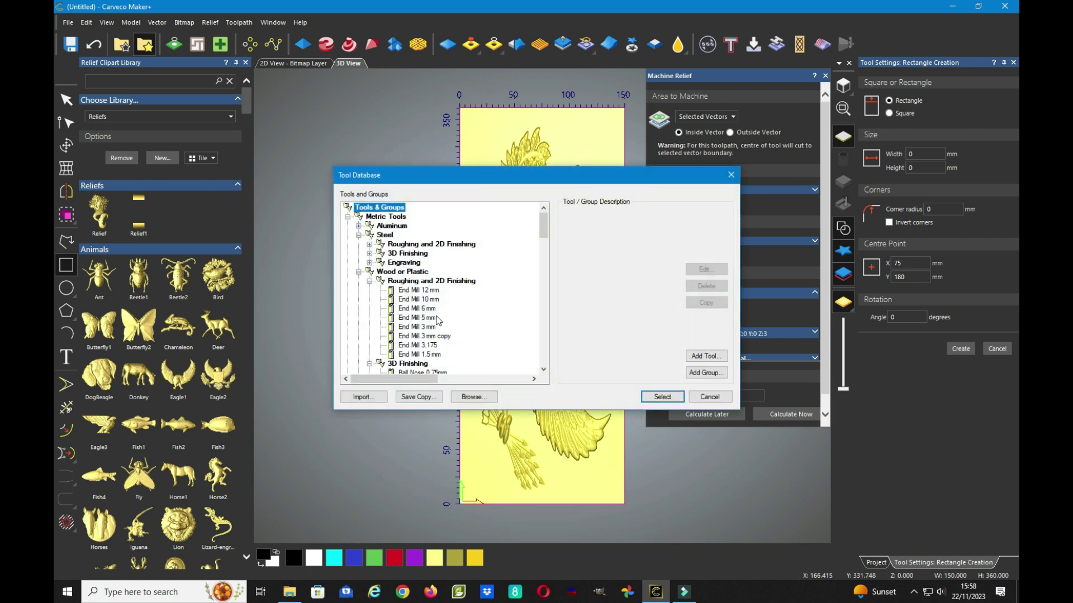
pyautogui.scroll(-3, 438, 319)
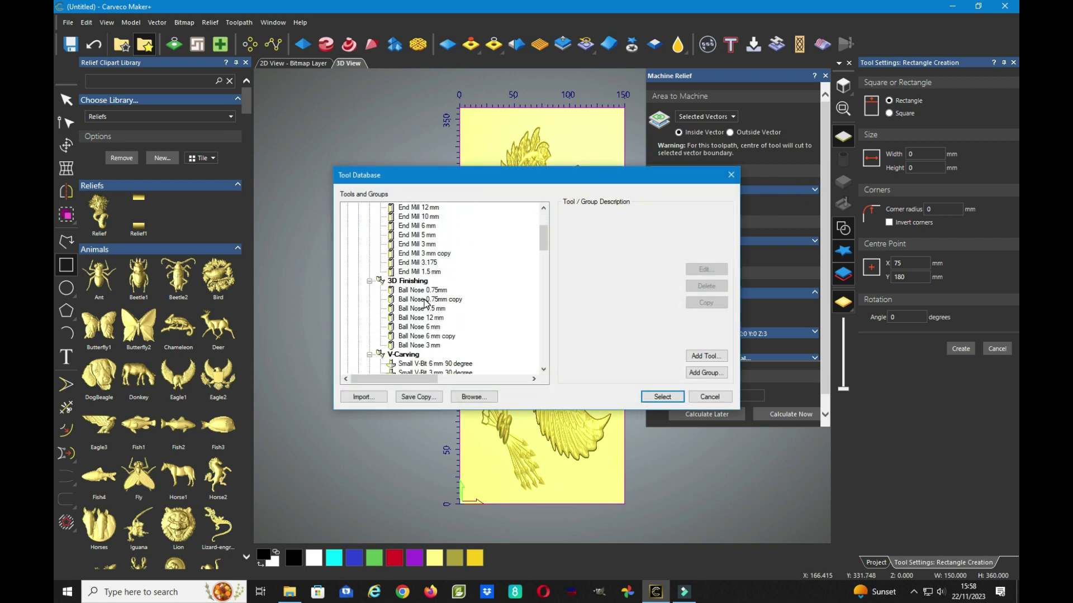
pyautogui.click(425, 301)
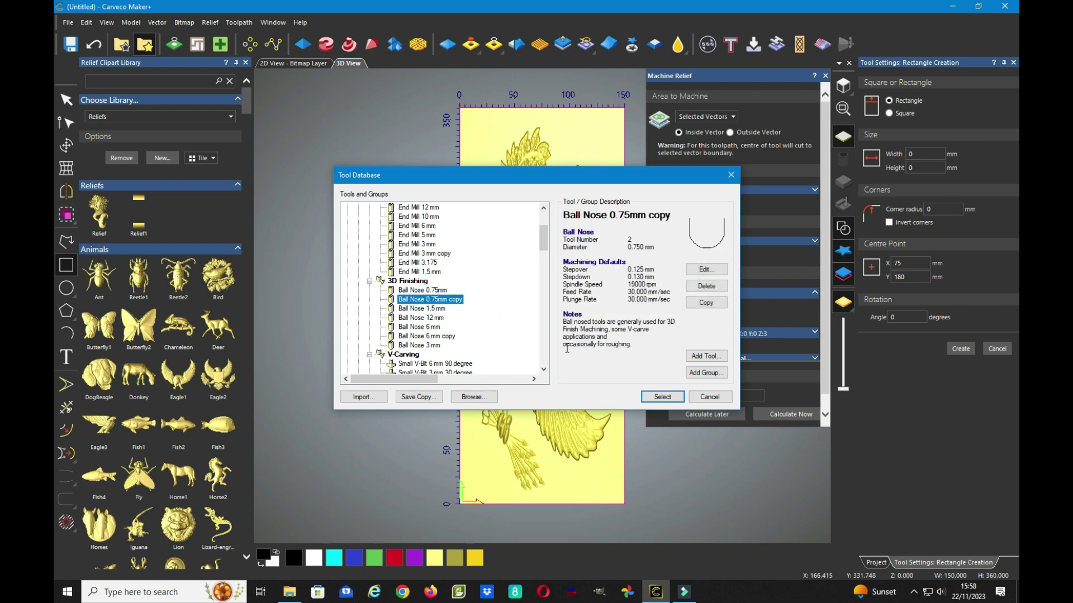
pyautogui.click(663, 397)
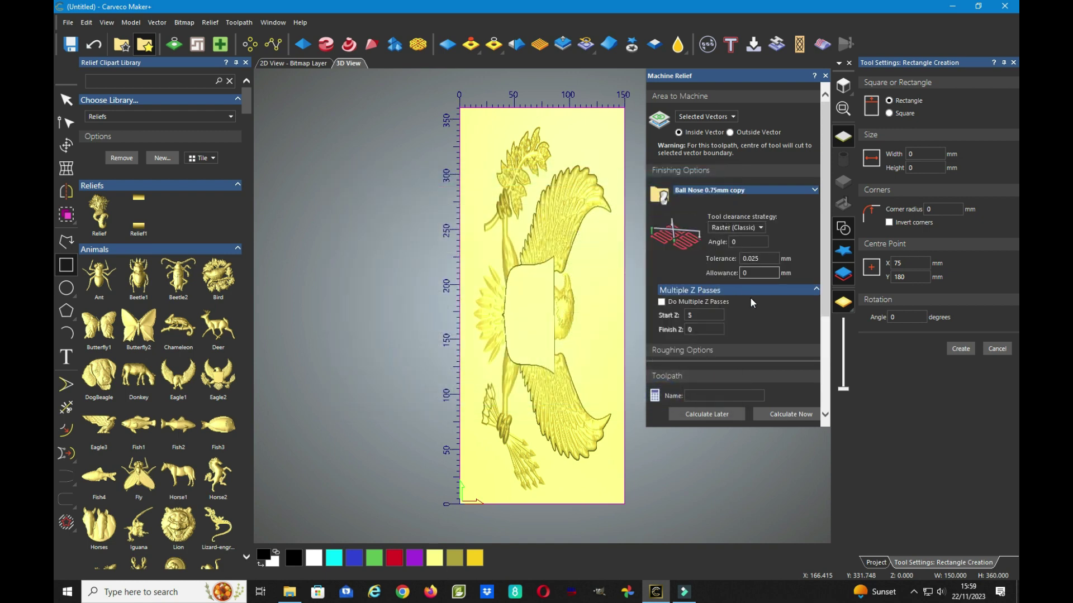
# Use End Mill 3.175 as the roughing tool
pyautogui.click(740, 350)
pyautogui.scroll(-3, 730, 343)
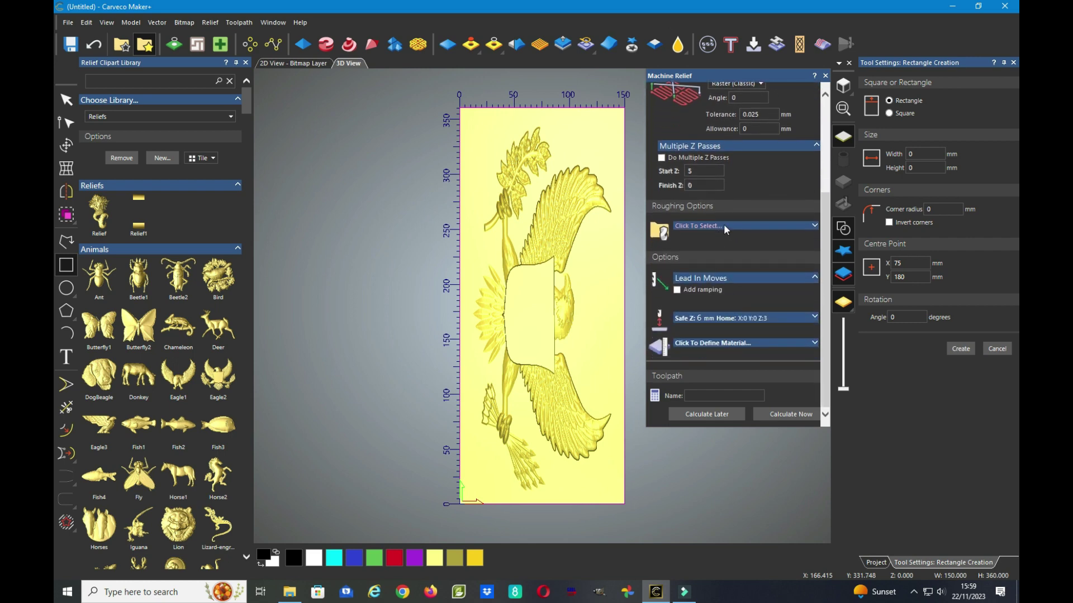
pyautogui.click(724, 226)
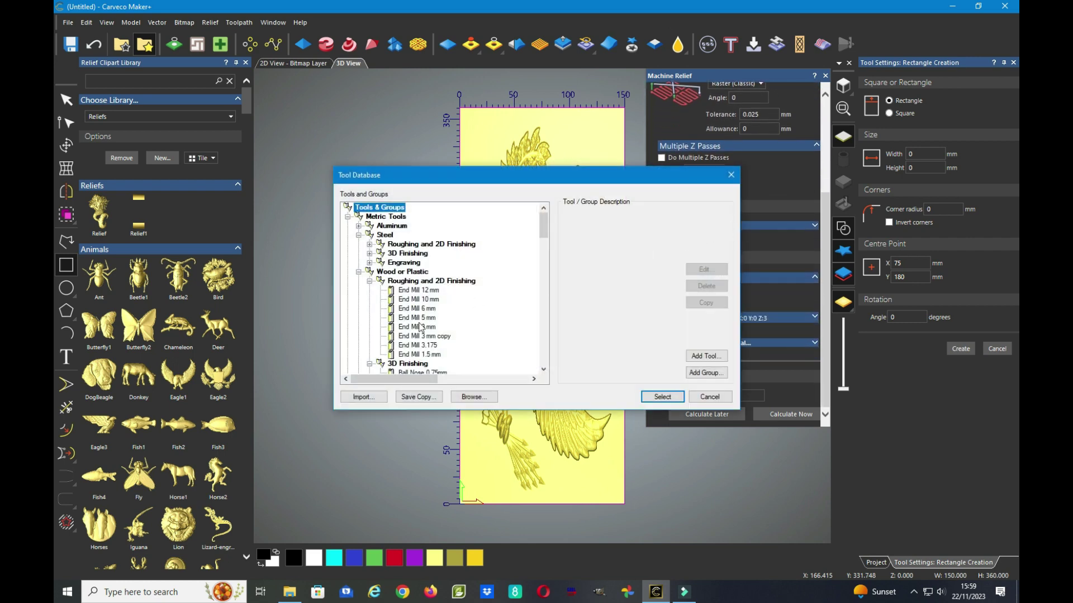
pyautogui.click(418, 347)
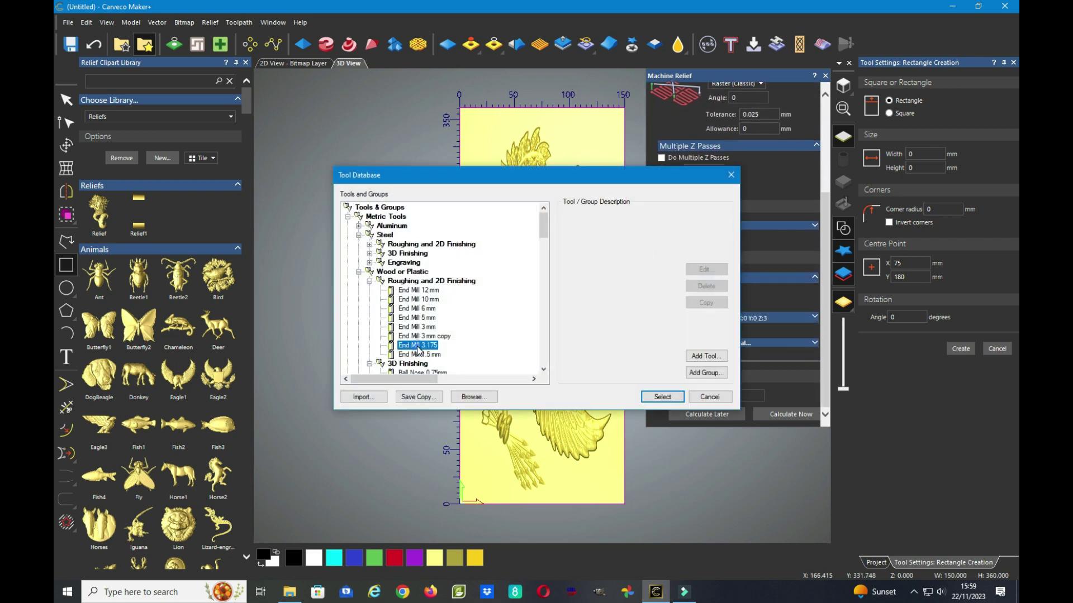
pyautogui.click(673, 396)
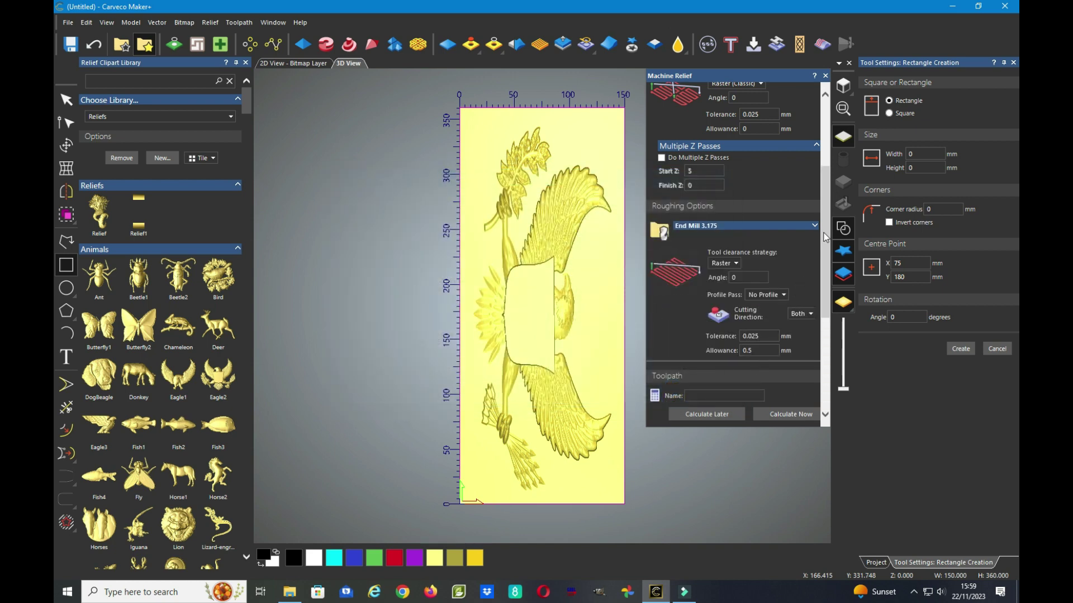
# Set the Safe Z height to 2 mm
pyautogui.scroll(-2, 820, 285)
pyautogui.scroll(-5, 820, 285)
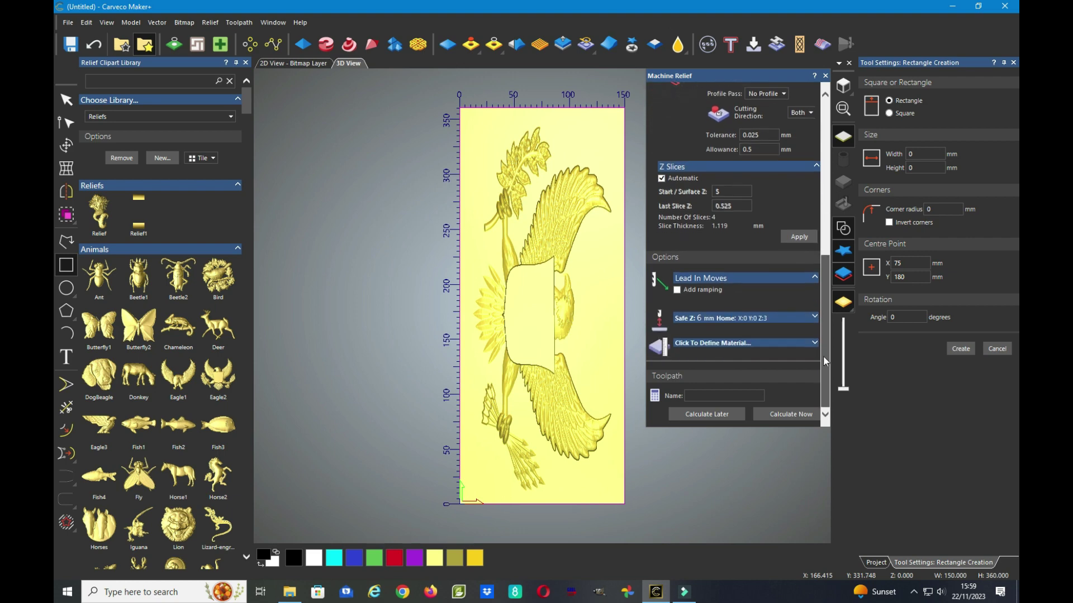
pyautogui.click(741, 317)
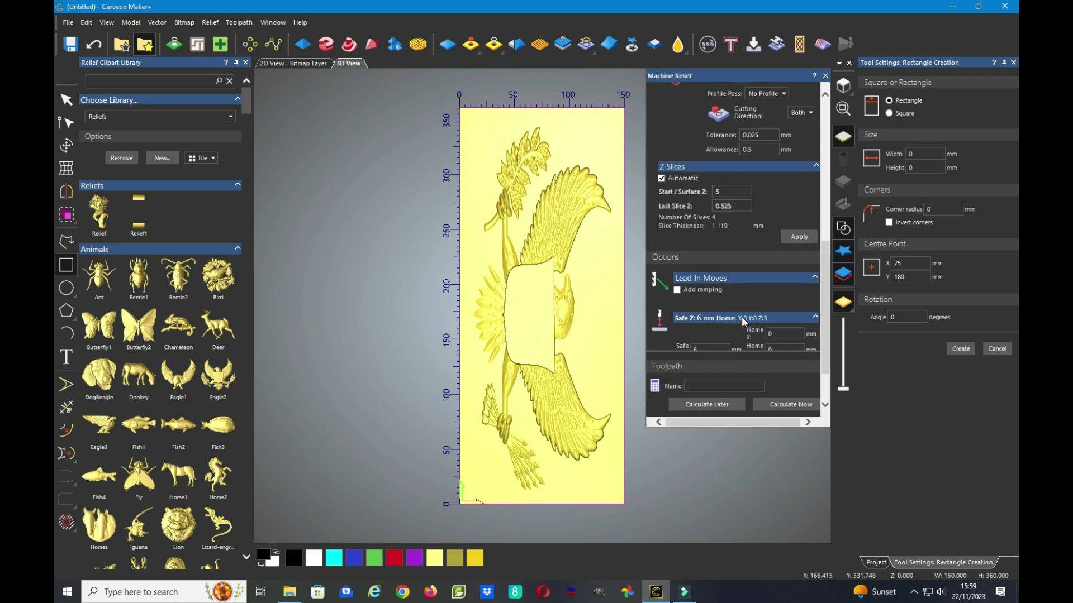
pyautogui.scroll(-1, 741, 317)
pyautogui.scroll(-2, 741, 316)
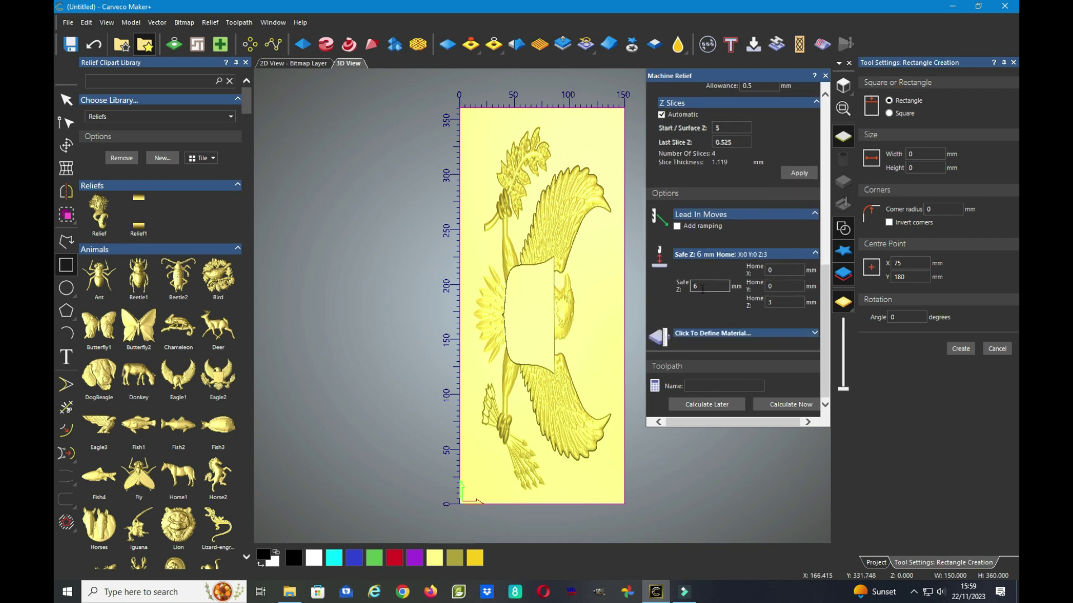
pyautogui.moveTo(700, 286); pyautogui.dragTo(686, 286)
pyautogui.click(786, 333)
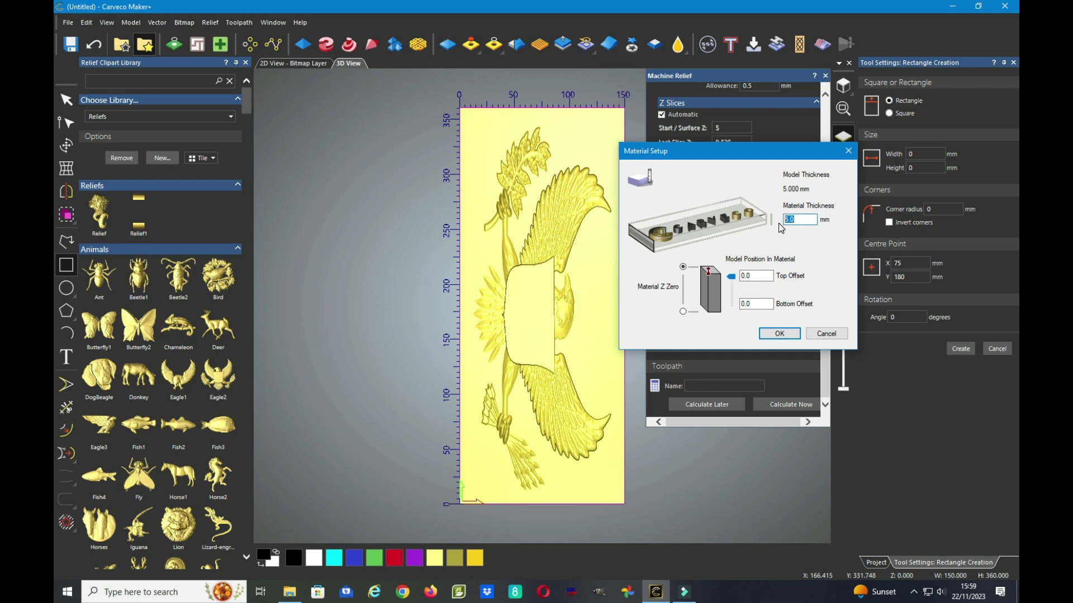
# Set the material thickness to 10 mm and calculate the Machine Relief toolpath
pyautogui.write('1')
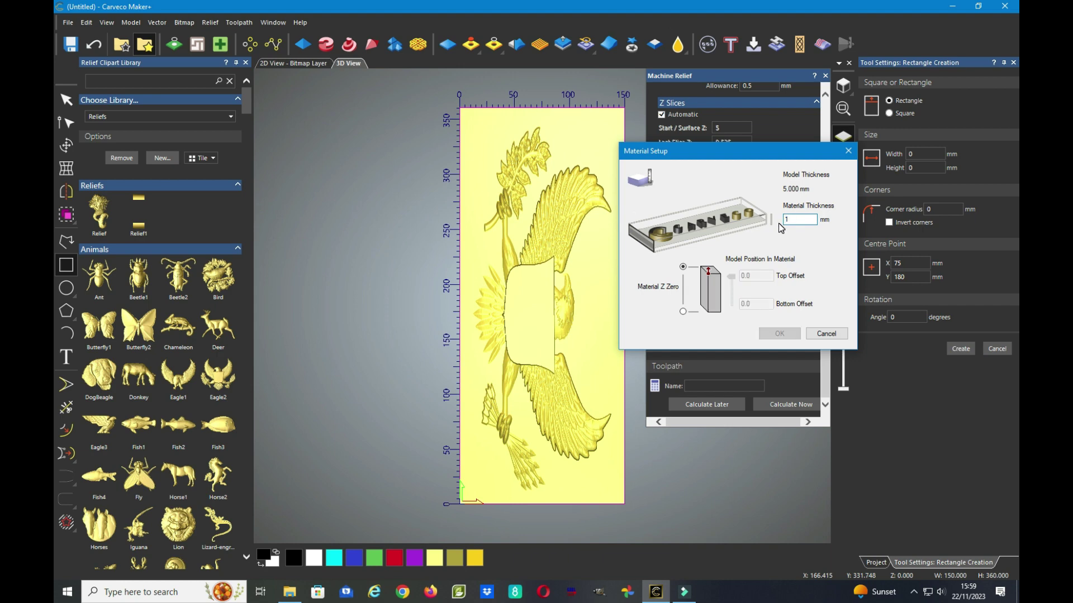
pyautogui.write('0')
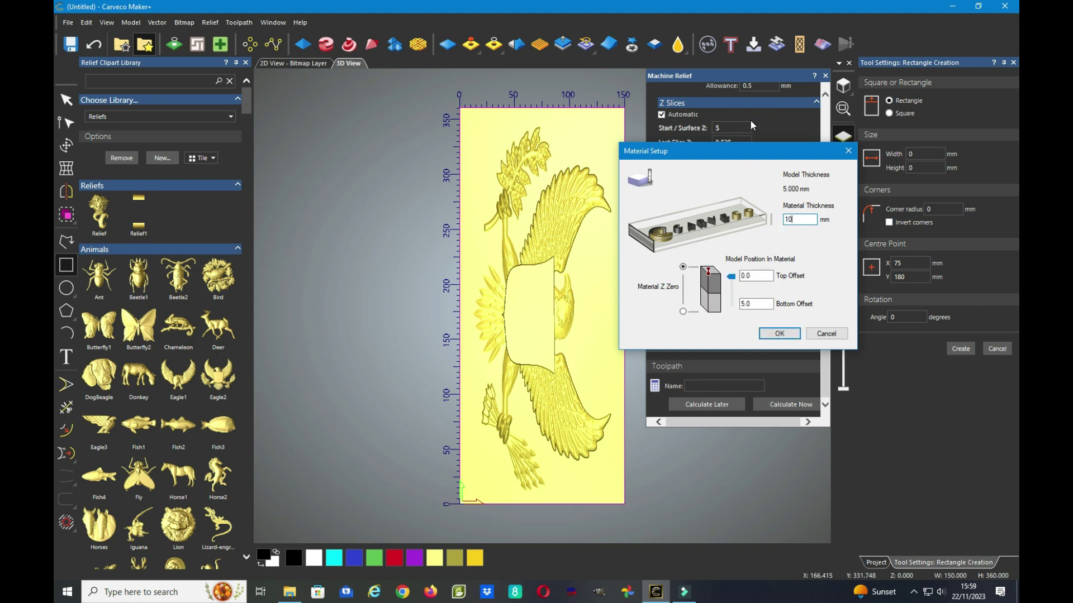
pyautogui.click(774, 334)
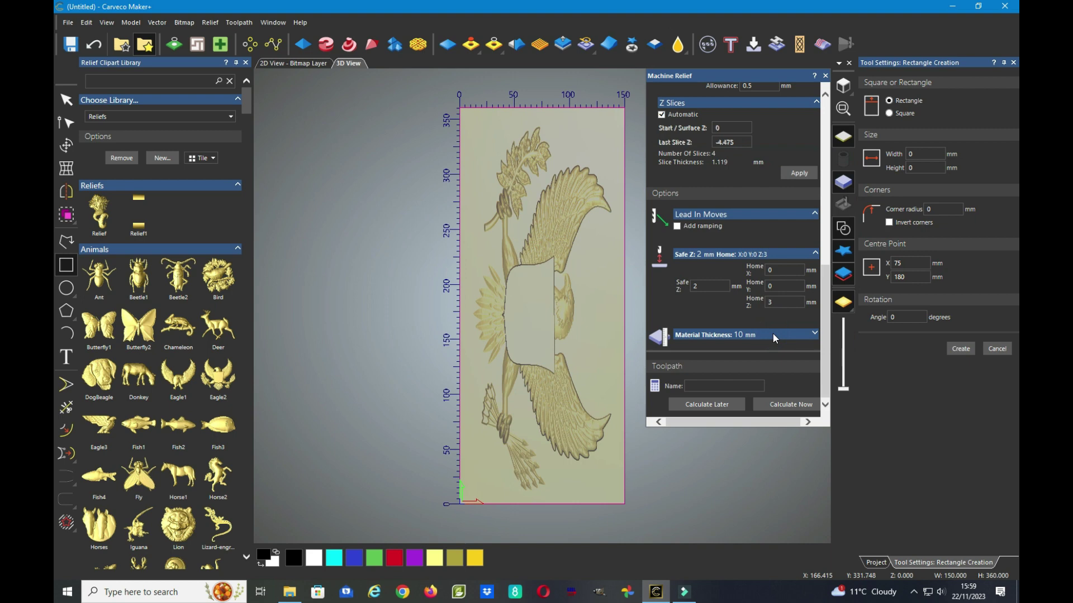
pyautogui.click(790, 404)
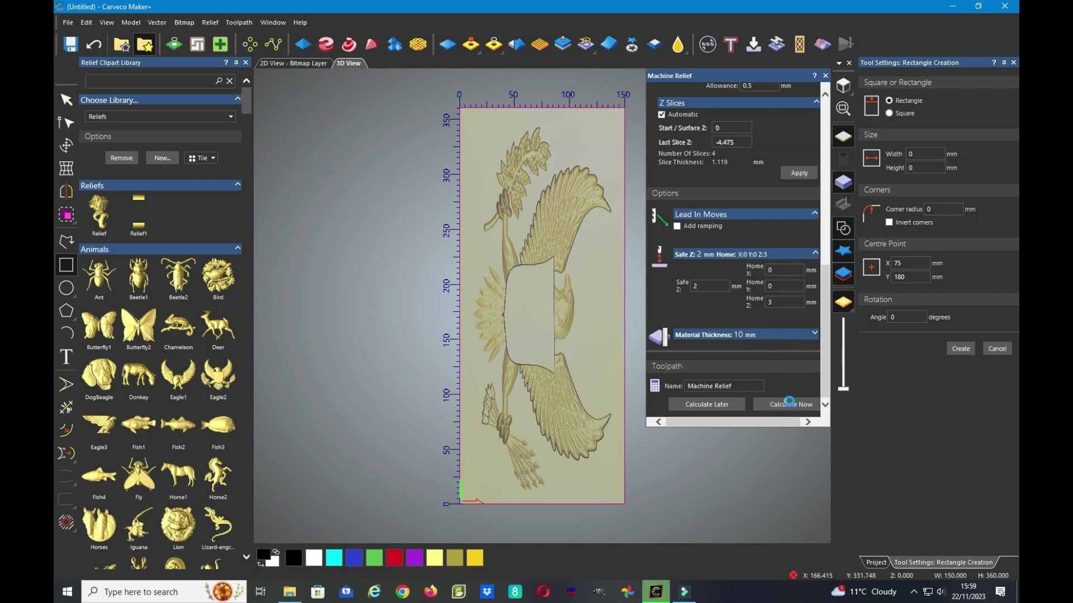
pyautogui.click(789, 402)
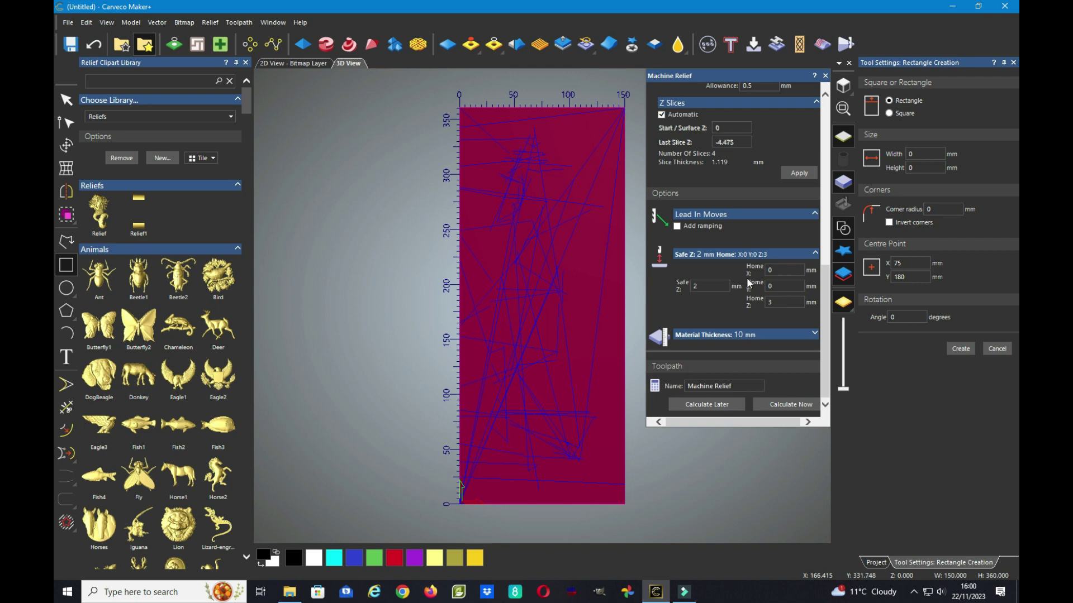
# Review the Ball Nose 0.75mm copy finishing stepover of 0.125
pyautogui.moveTo(825, 339); pyautogui.dragTo(808, 167)
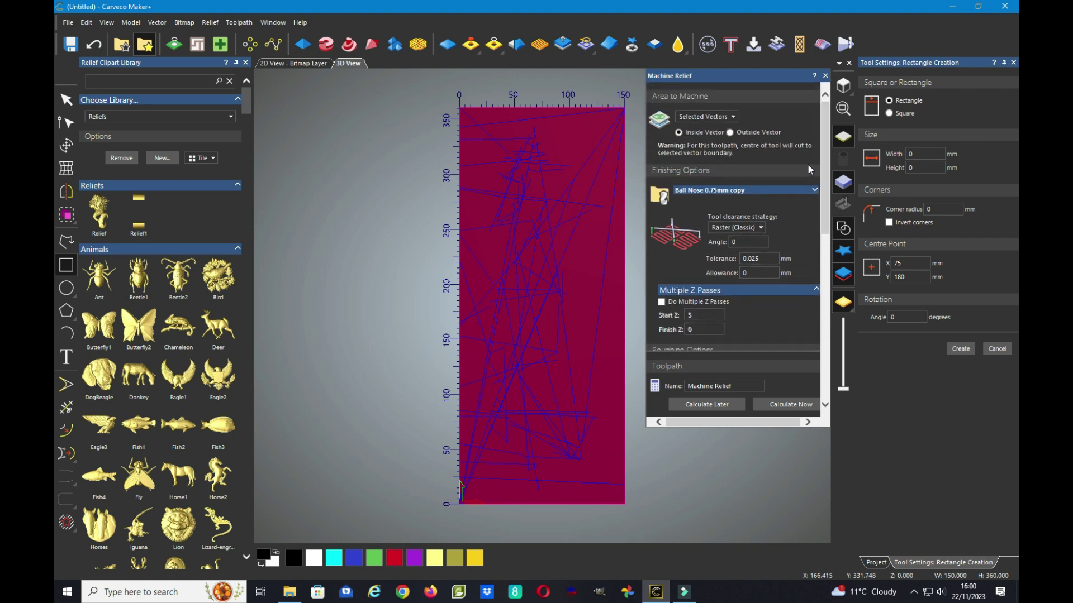
pyautogui.click(767, 189)
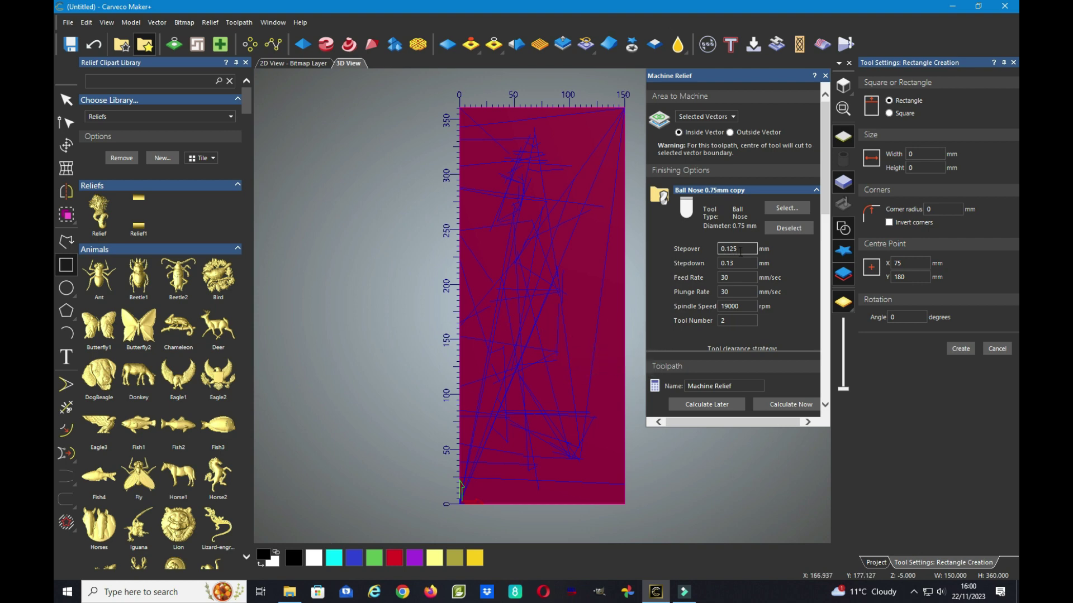
pyautogui.moveTo(740, 253); pyautogui.dragTo(702, 255)
pyautogui.click(826, 198)
pyautogui.moveTo(826, 199); pyautogui.dragTo(808, 304)
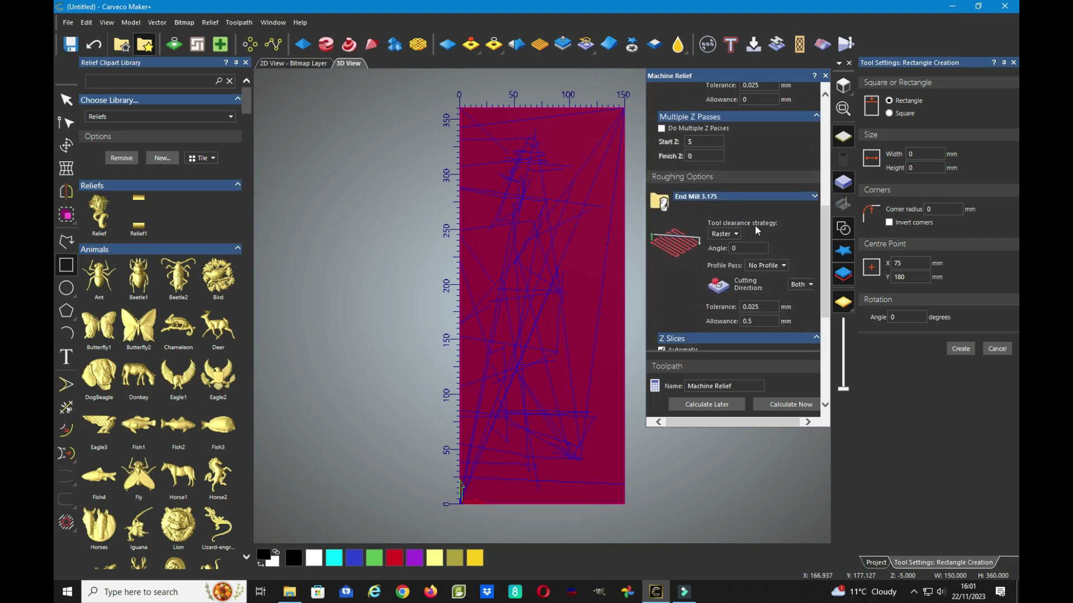
# Review the End Mill 3.175 roughing stepover of 1.27, recalculate, and close the settings
pyautogui.click(753, 196)
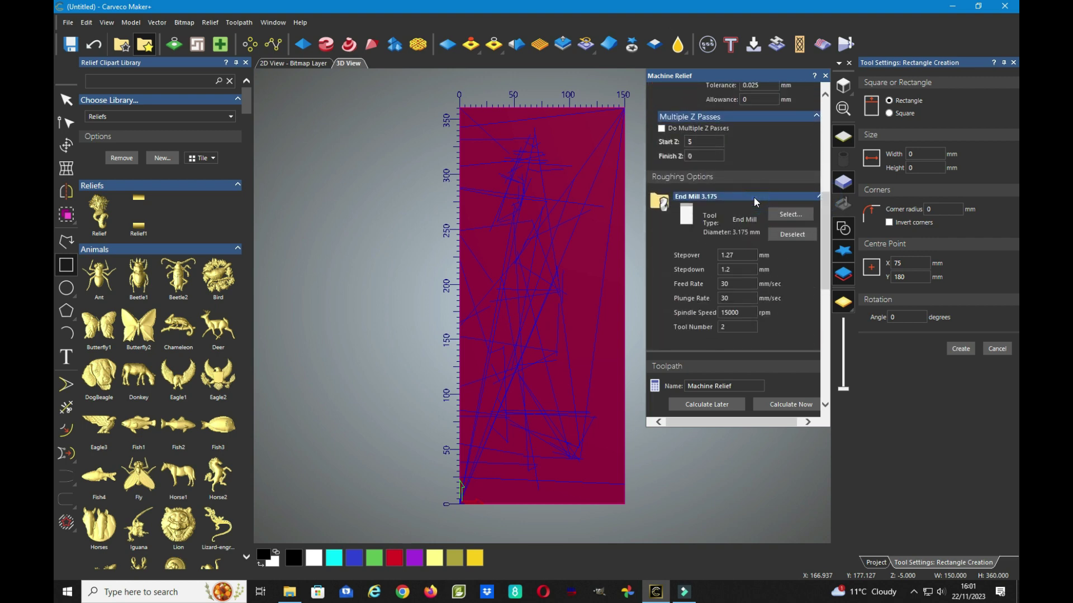
pyautogui.click(739, 255)
pyautogui.moveTo(739, 254); pyautogui.dragTo(721, 256)
pyautogui.click(785, 404)
pyautogui.click(825, 76)
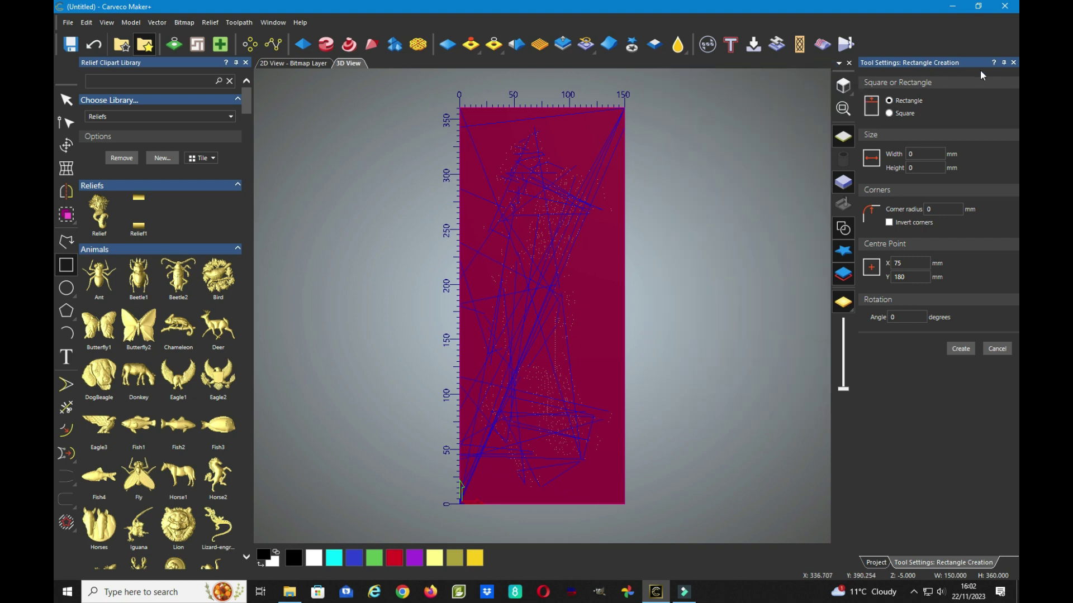
# Close Tool Settings and open the End Mill 3.175 Roughing toolpath (feed 30, plunge 30, spindle 15000)
pyautogui.click(1013, 62)
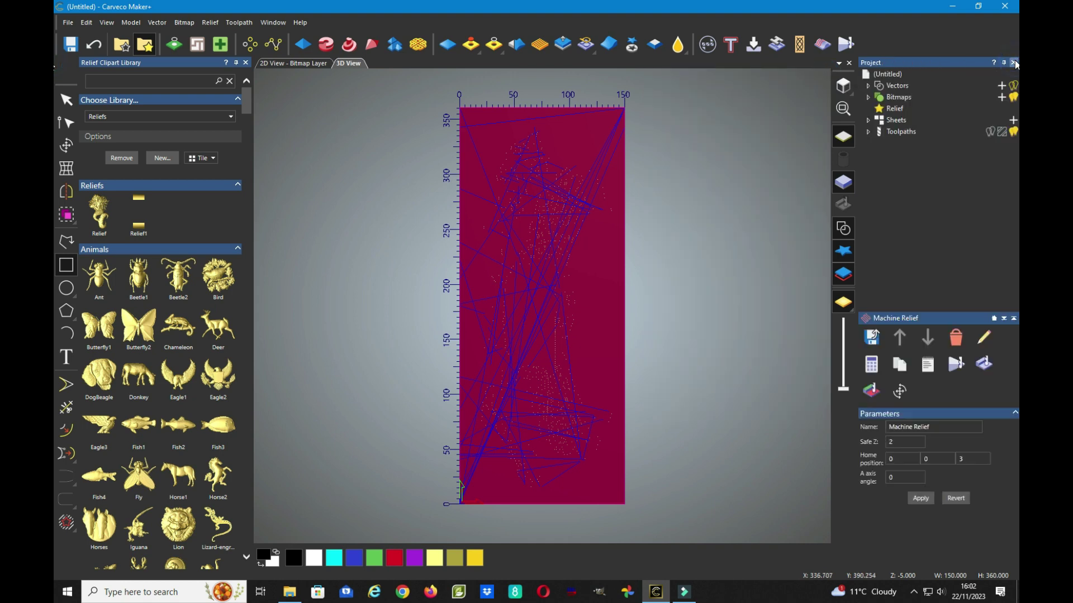
pyautogui.click(868, 132)
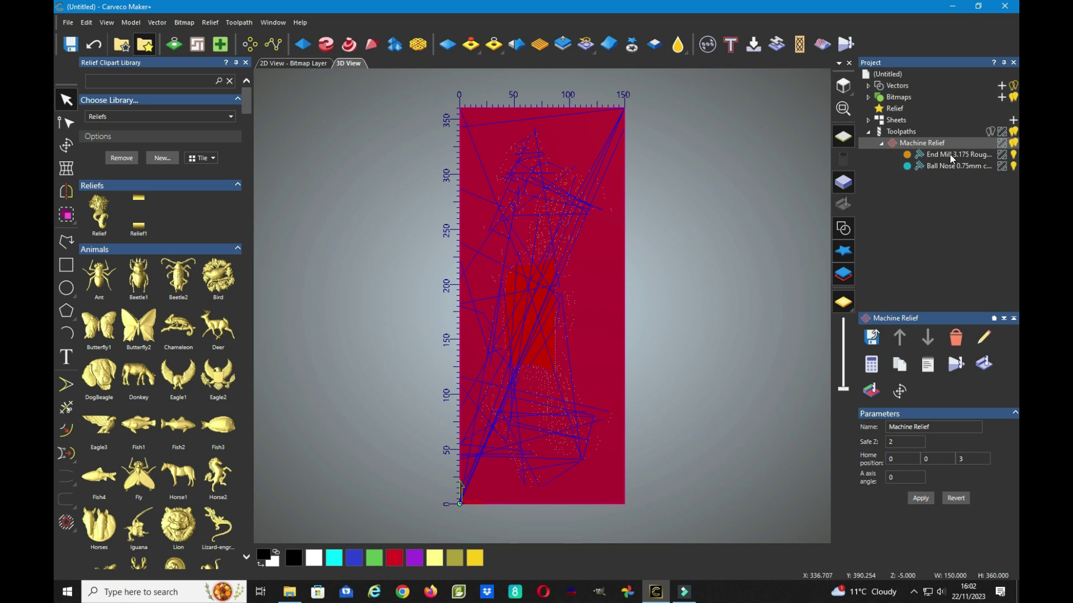
pyautogui.doubleClick(951, 158)
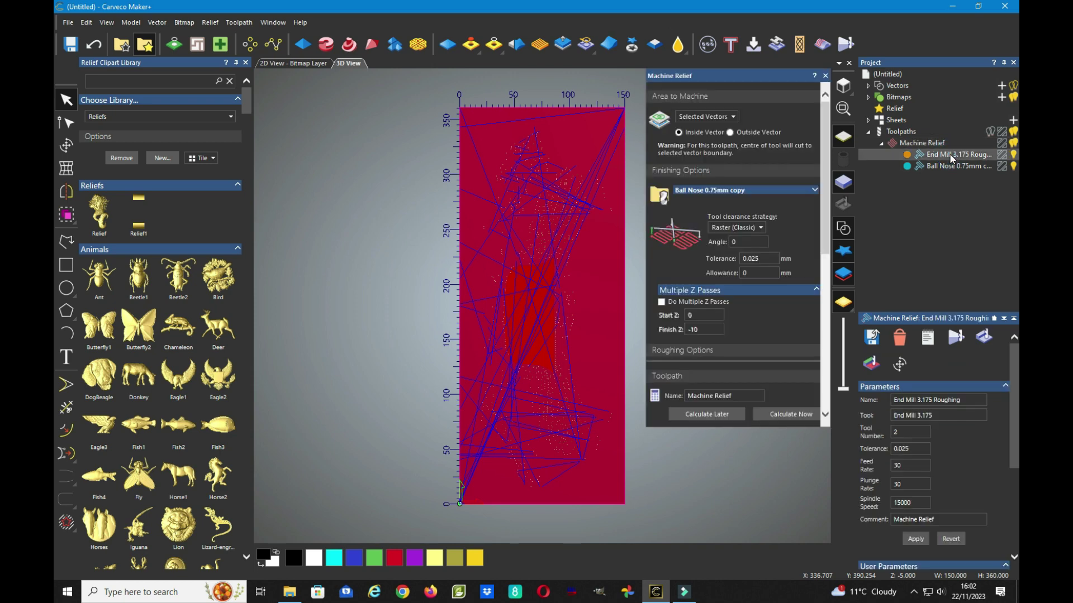
pyautogui.rightClick(949, 154)
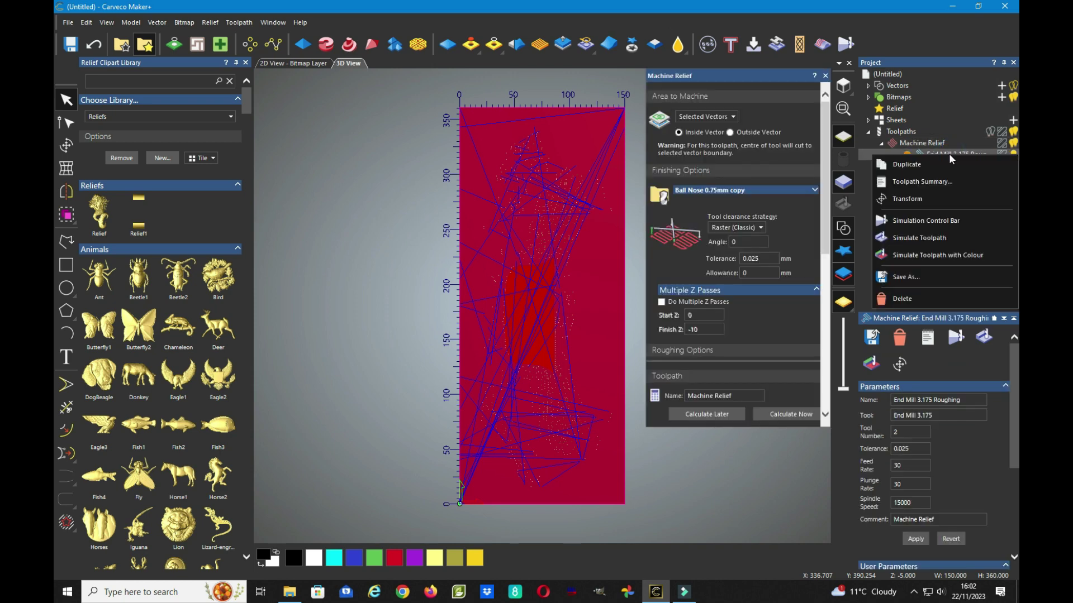
# Simulate the End Mill 3.175 Roughing toolpath on the whole model at fast and normal speed
pyautogui.click(921, 237)
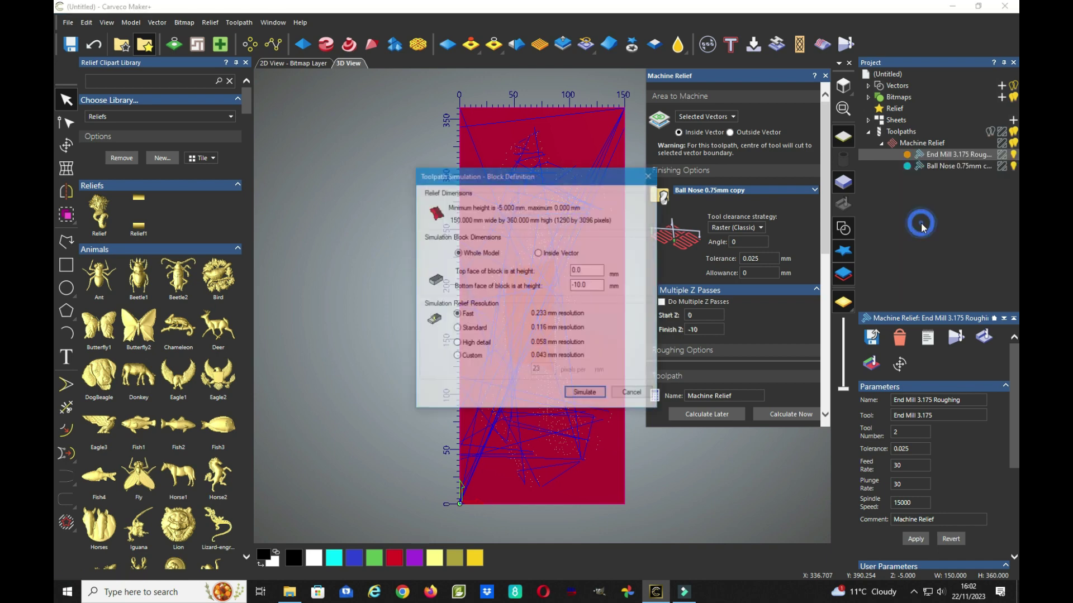
pyautogui.click(573, 394)
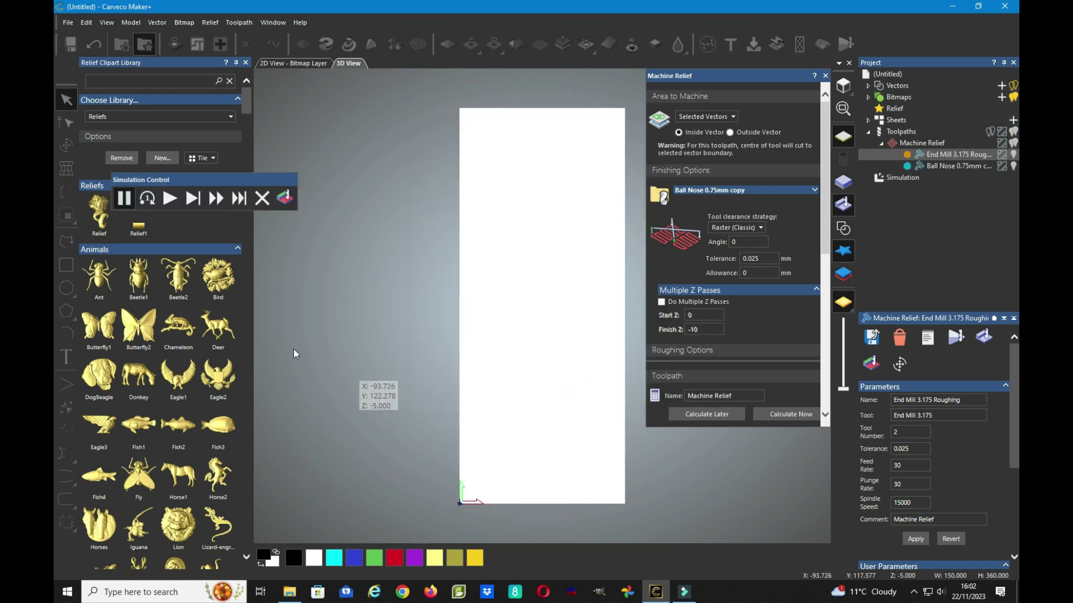
pyautogui.click(215, 199)
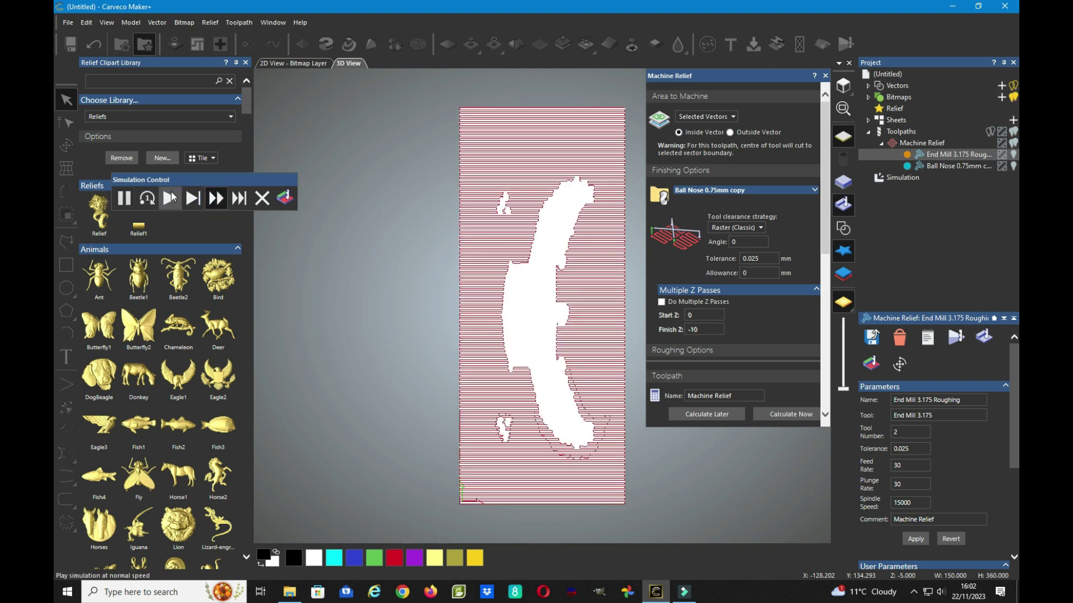
pyautogui.click(171, 200)
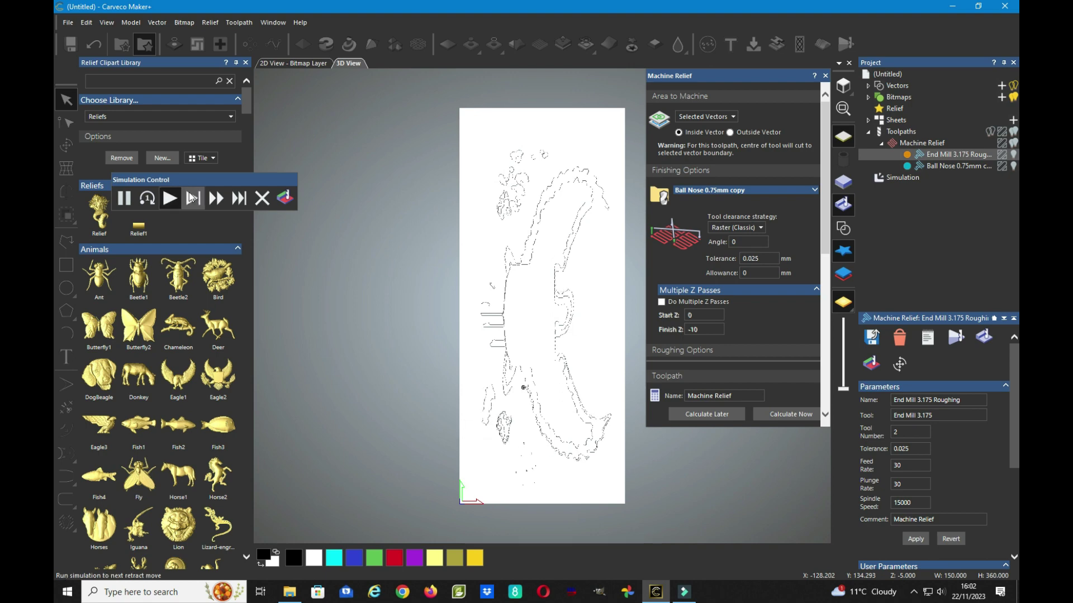
pyautogui.click(213, 200)
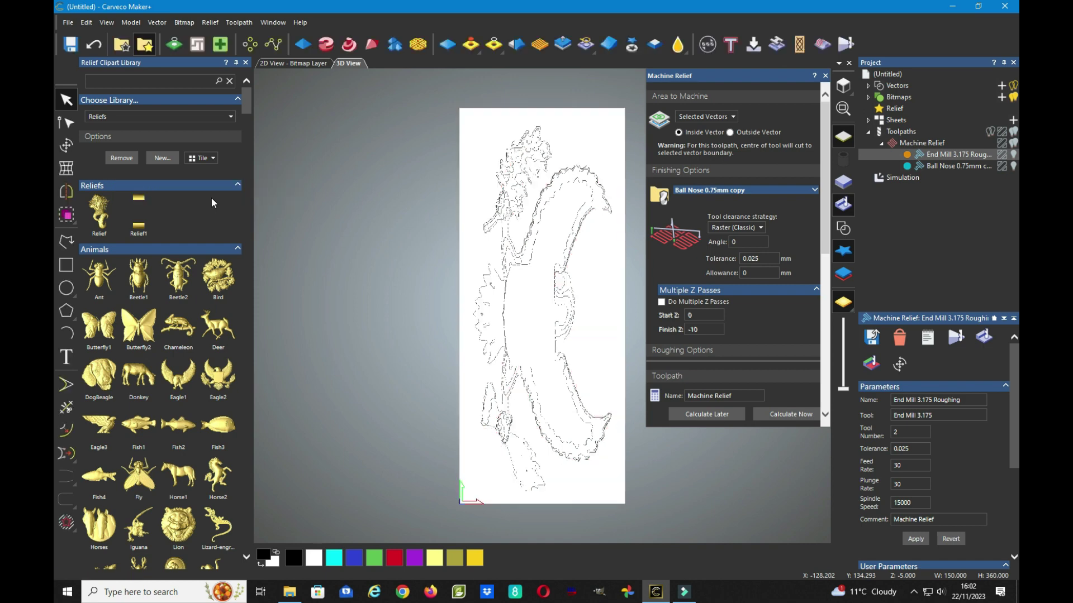
pyautogui.click(896, 177)
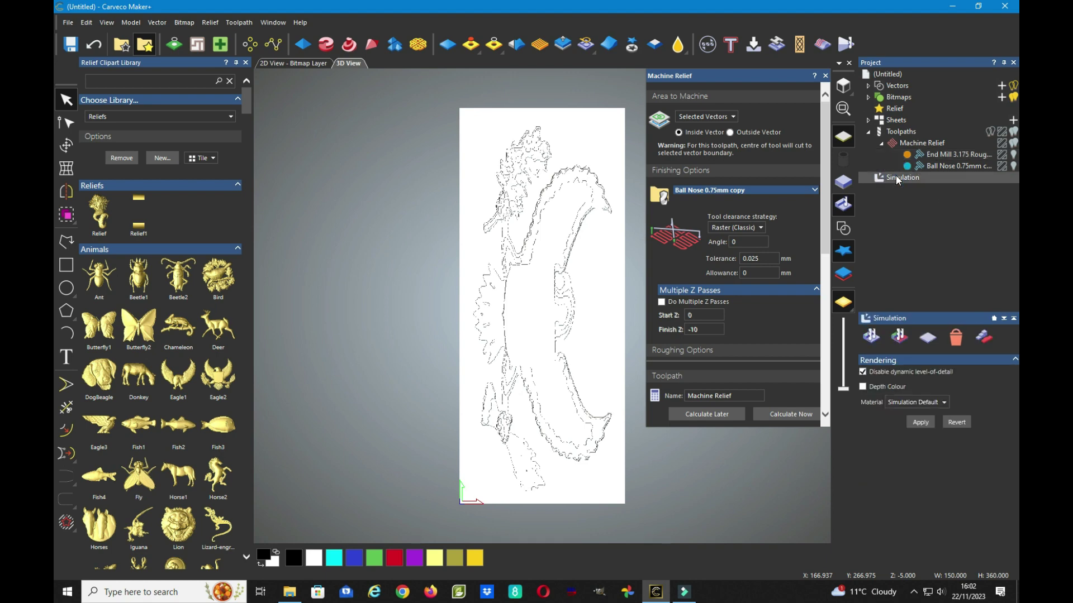
pyautogui.rightClick(896, 175)
# Delete the roughing simulation and start simulating the Ball Nose 0.75mm copy Finishing toolpath
pyautogui.click(900, 237)
pyautogui.click(931, 167)
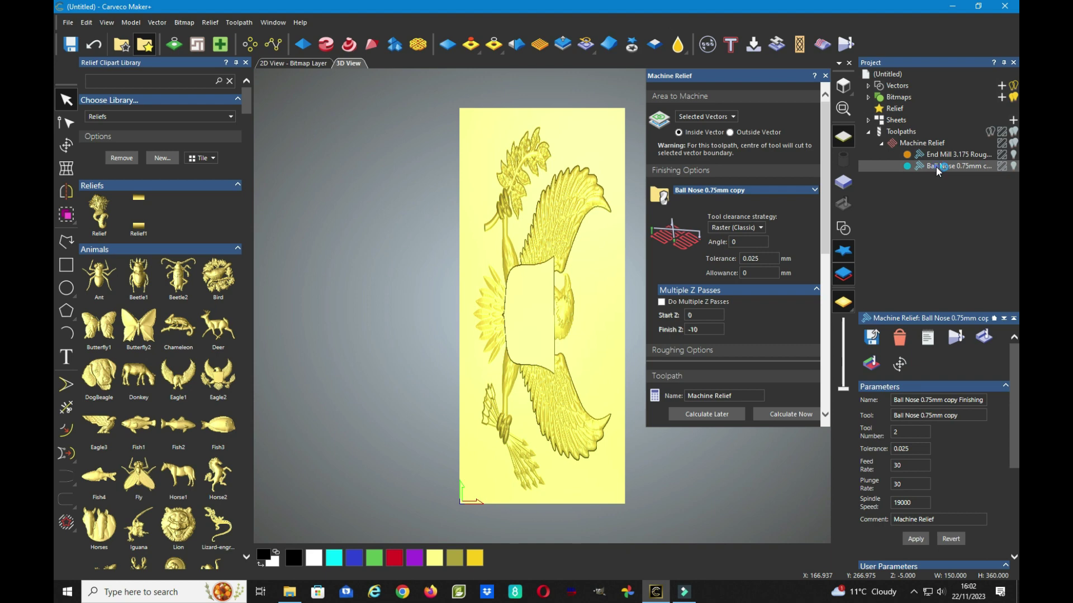
pyautogui.rightClick(937, 166)
pyautogui.click(921, 235)
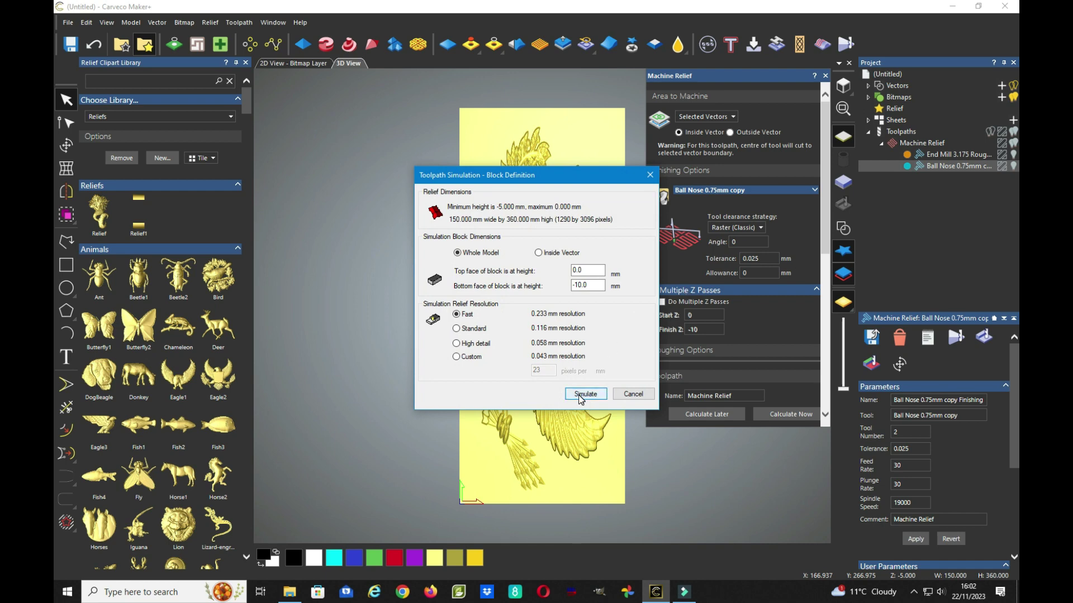
pyautogui.click(585, 395)
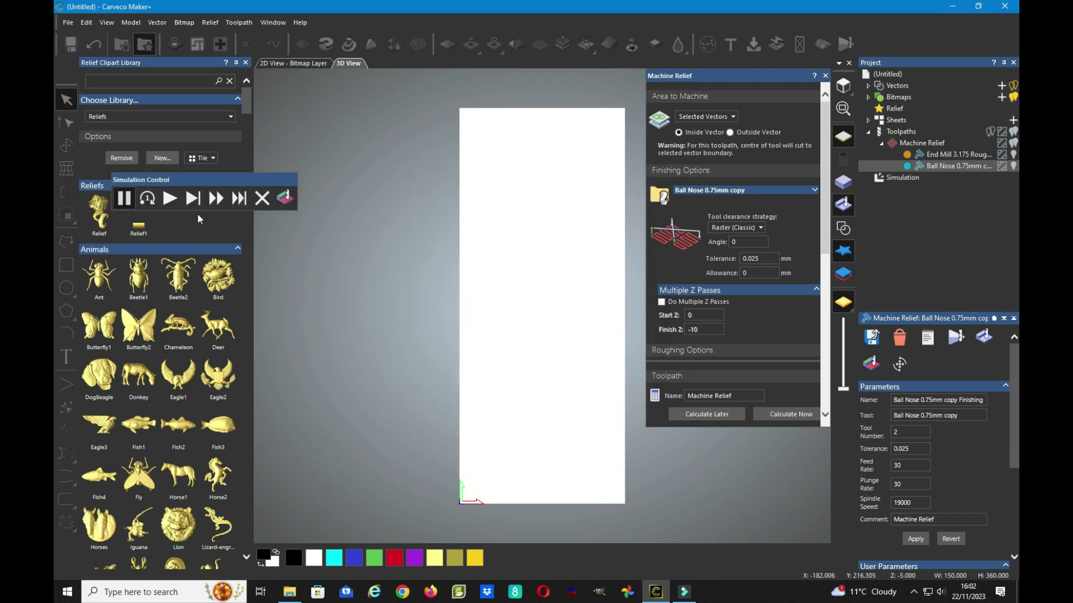
# Play the finishing simulation at fast and normal speeds, then end playback
pyautogui.click(213, 196)
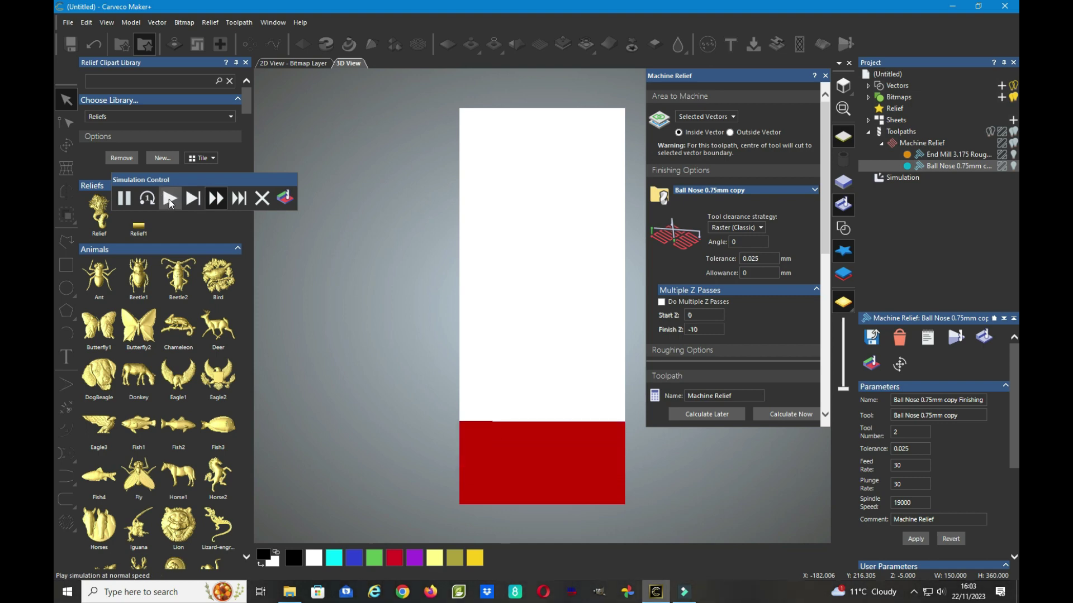
pyautogui.click(169, 199)
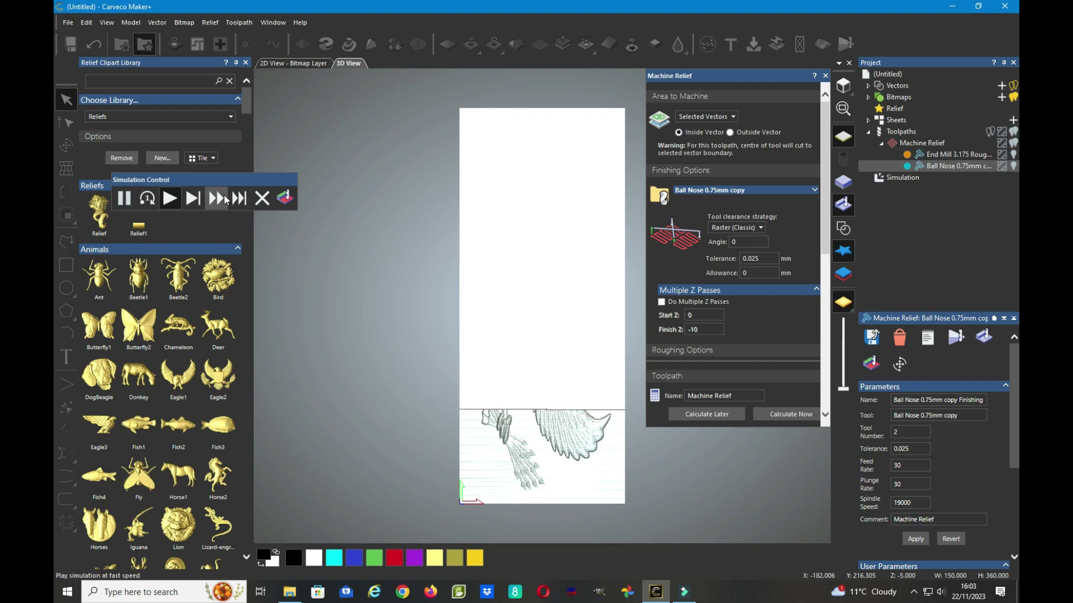
pyautogui.click(219, 199)
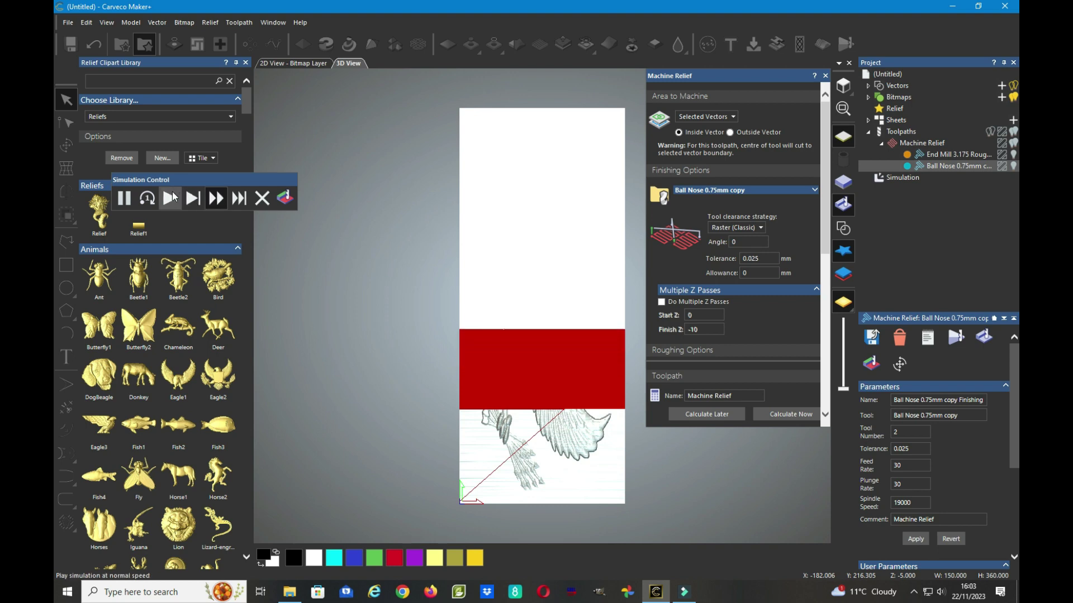
pyautogui.click(171, 199)
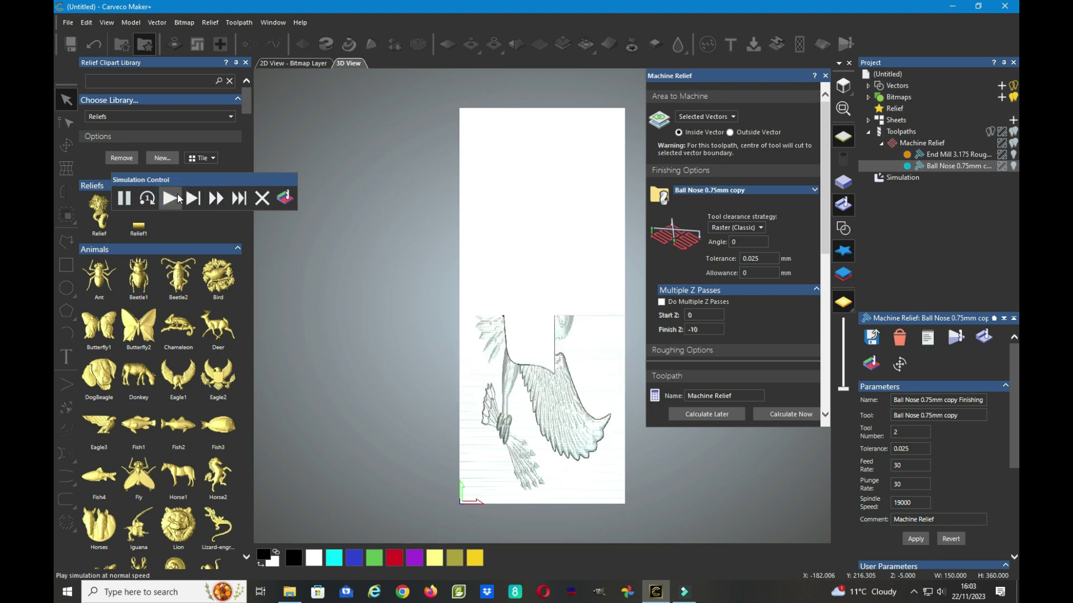
pyautogui.click(258, 198)
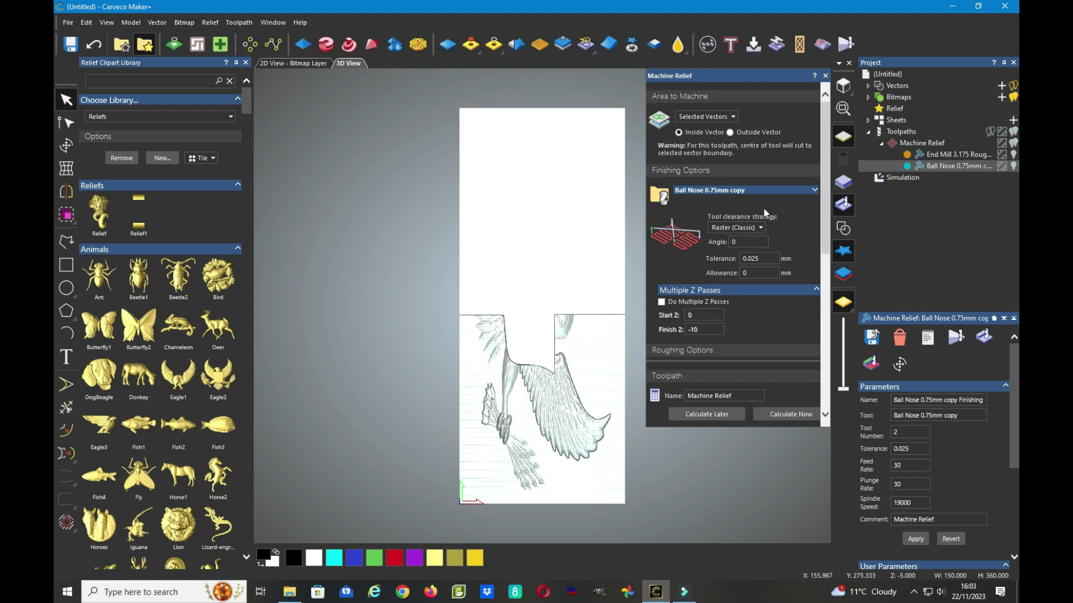
pyautogui.click(913, 178)
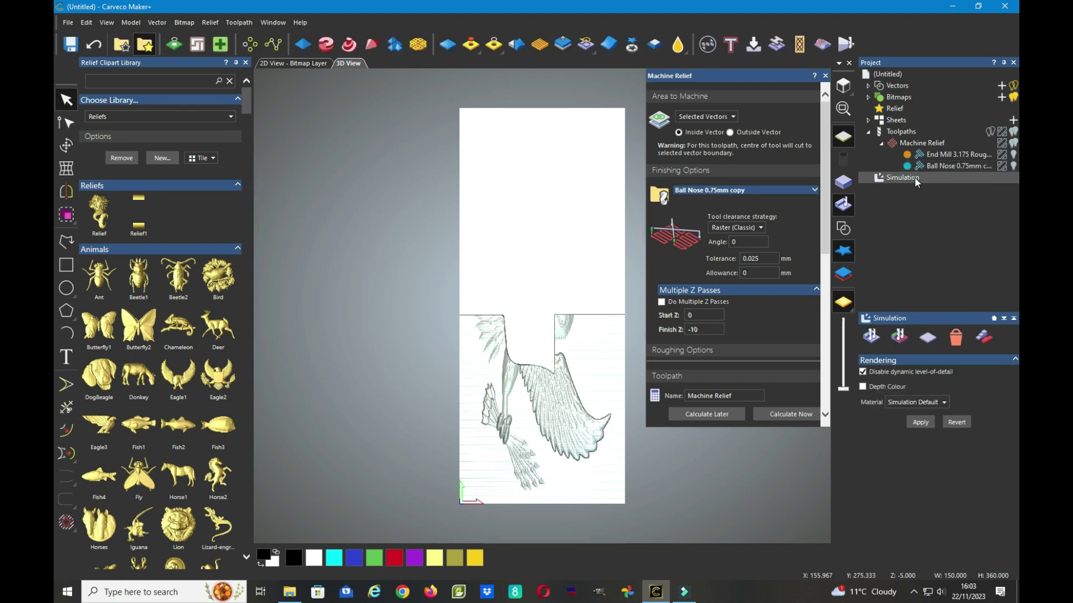
# Delete the finishing Simulation from the Project tree to restore the plain eagle relief
pyautogui.rightClick(913, 177)
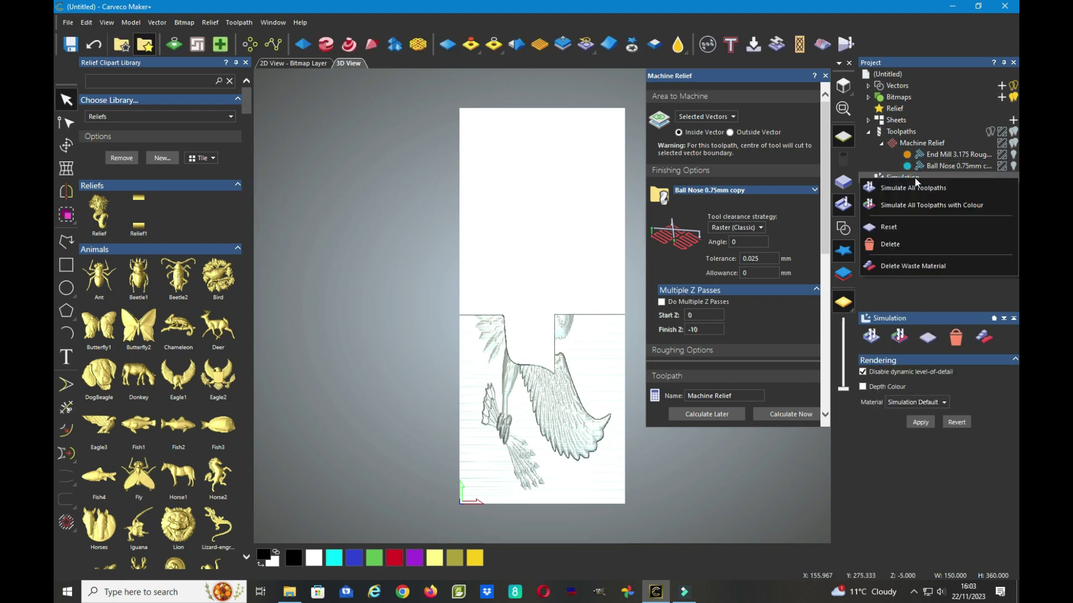
pyautogui.click(899, 243)
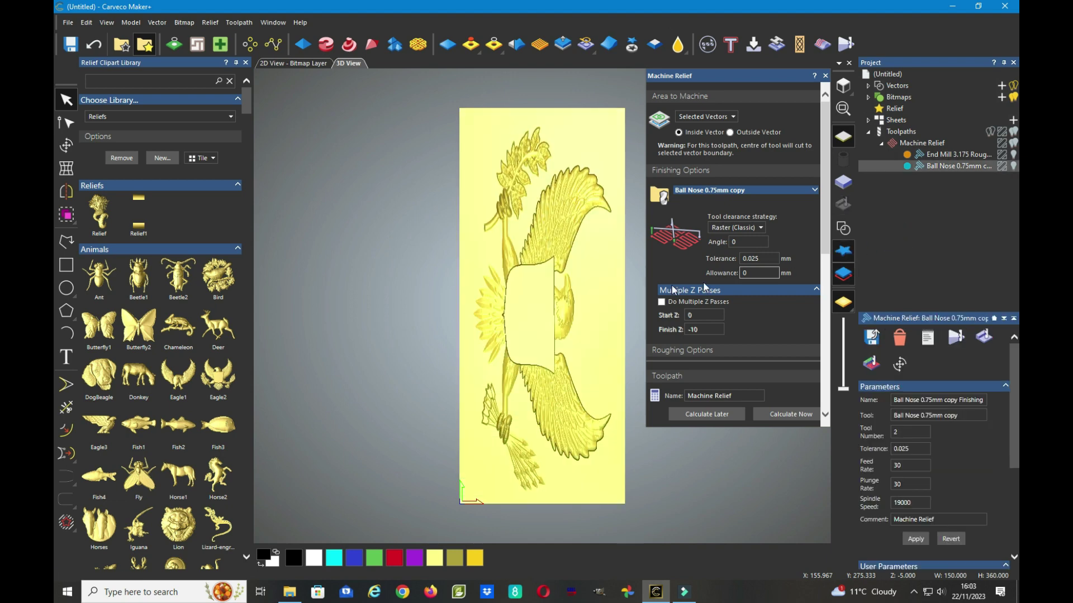